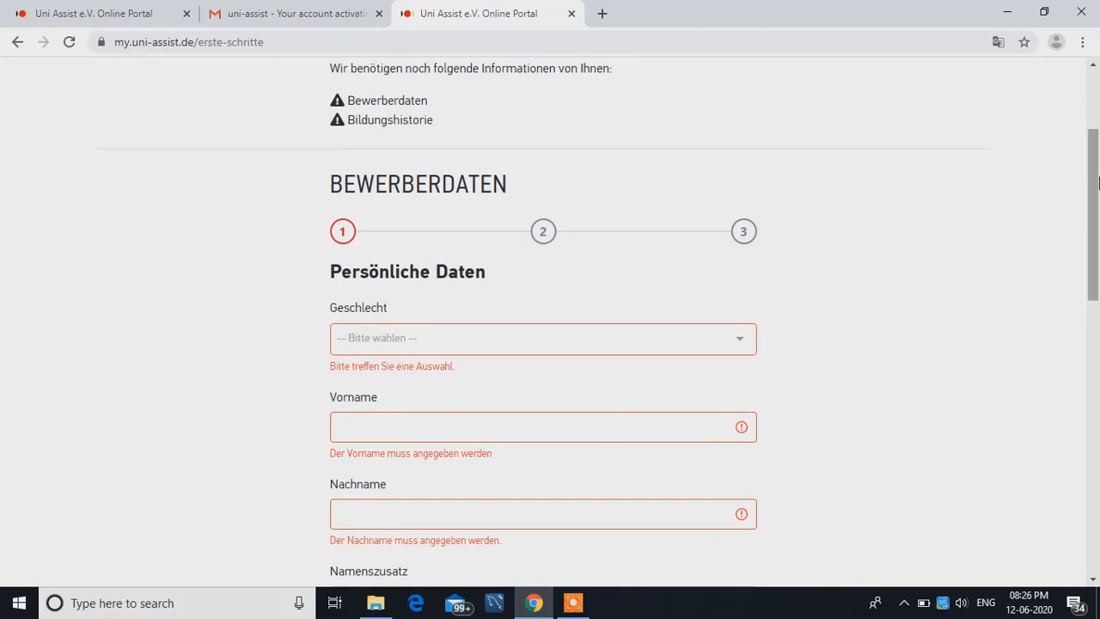
drag(1097, 182, 1088, 256)
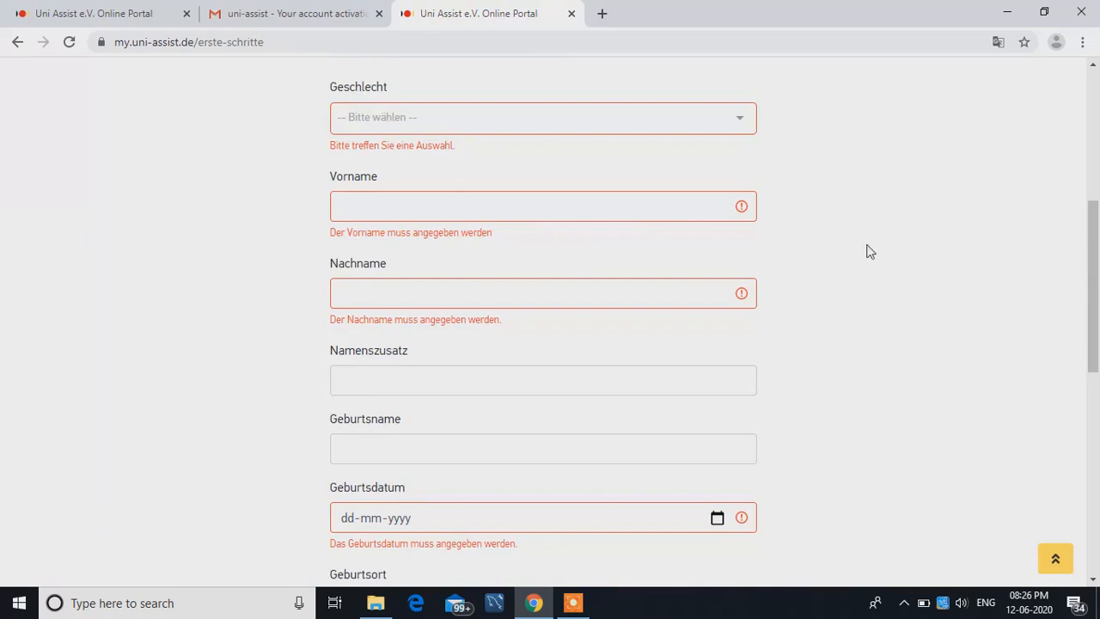
drag(1096, 275, 1080, 221)
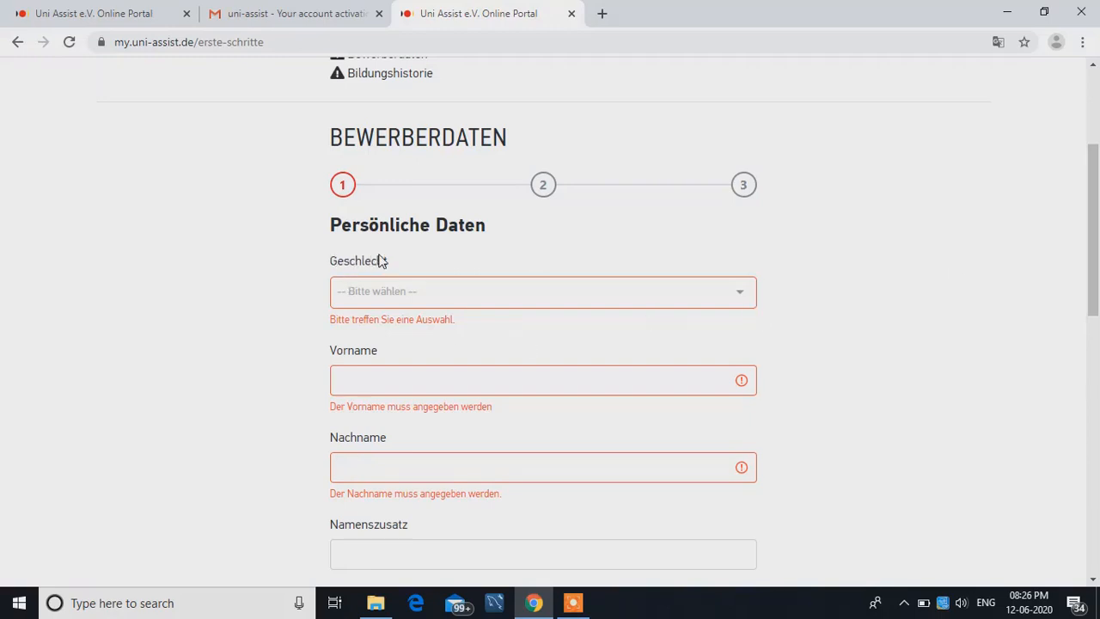
click(702, 292)
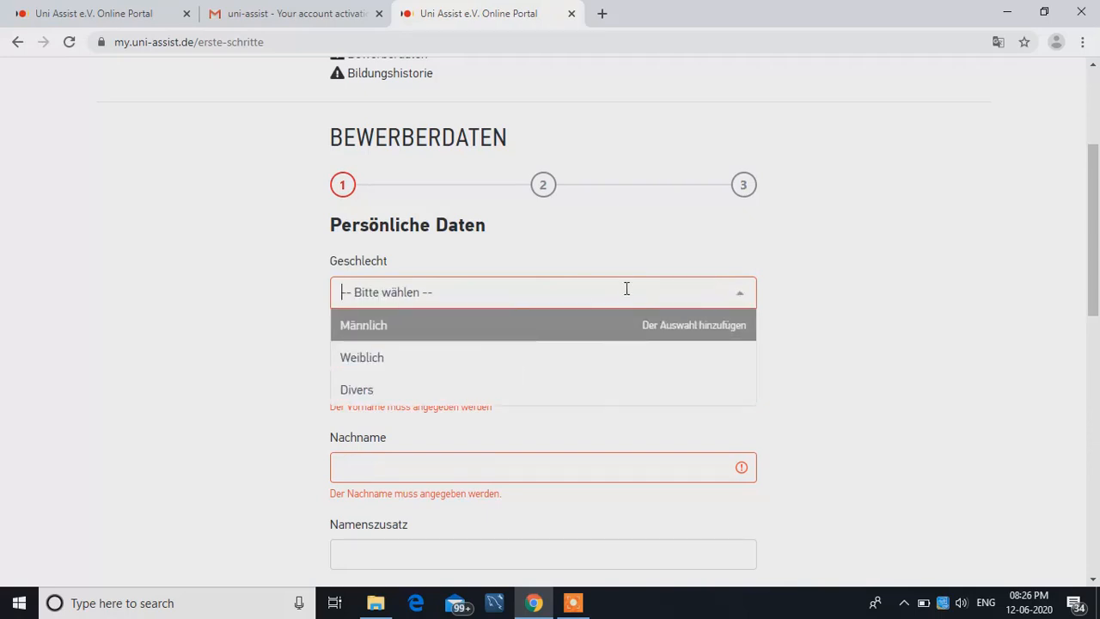
click(864, 271)
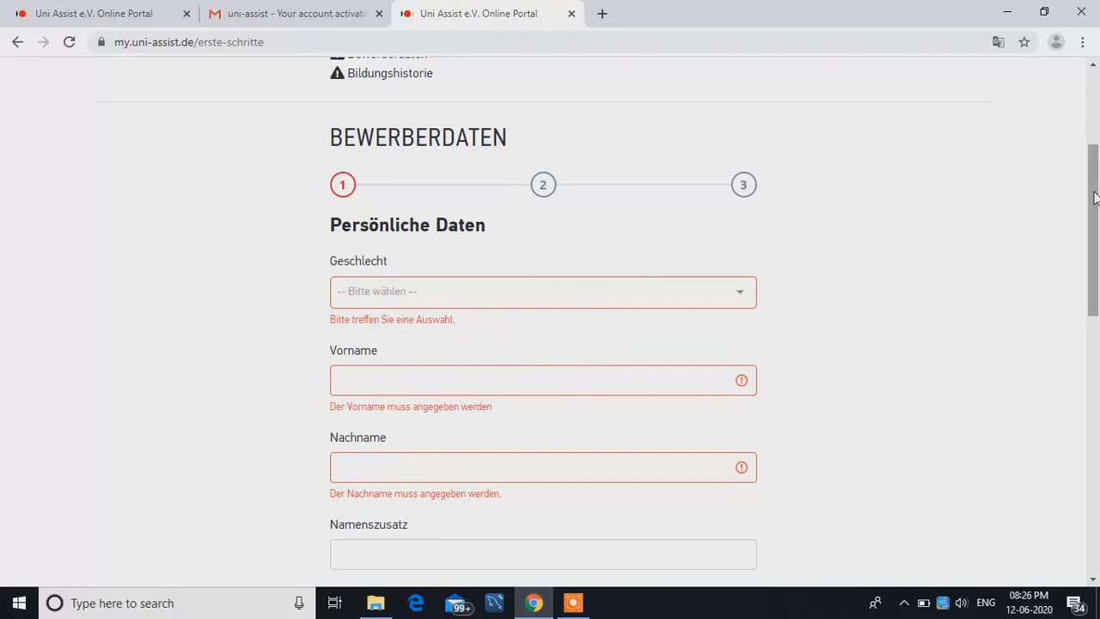
- Switch the portal's language to English and dismiss the Corona services notice
drag(1095, 197, 1095, 124)
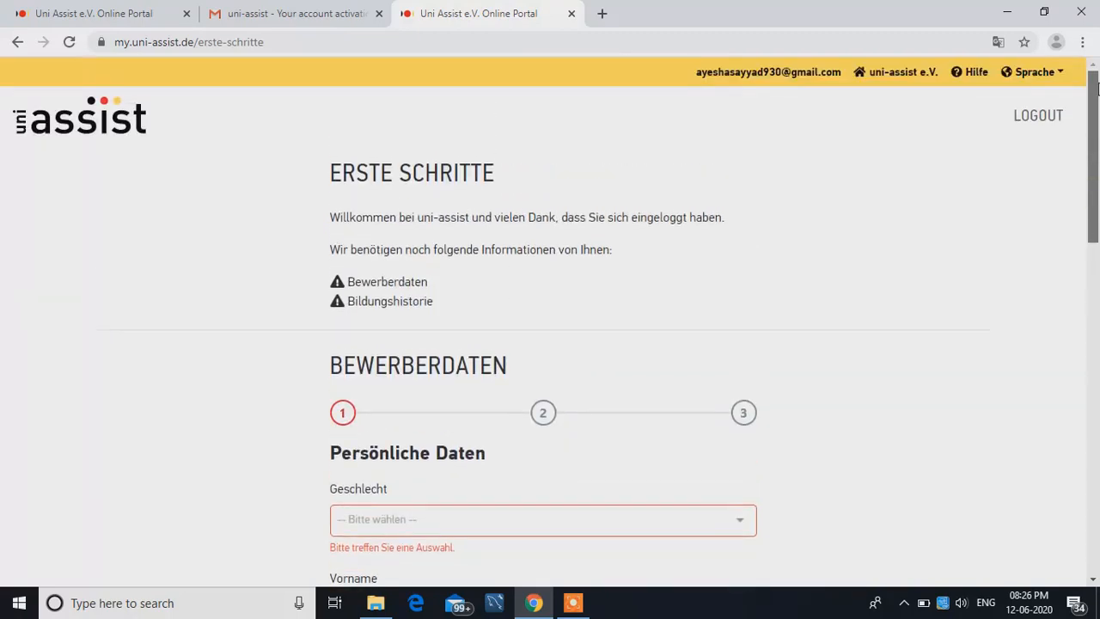
click(1036, 75)
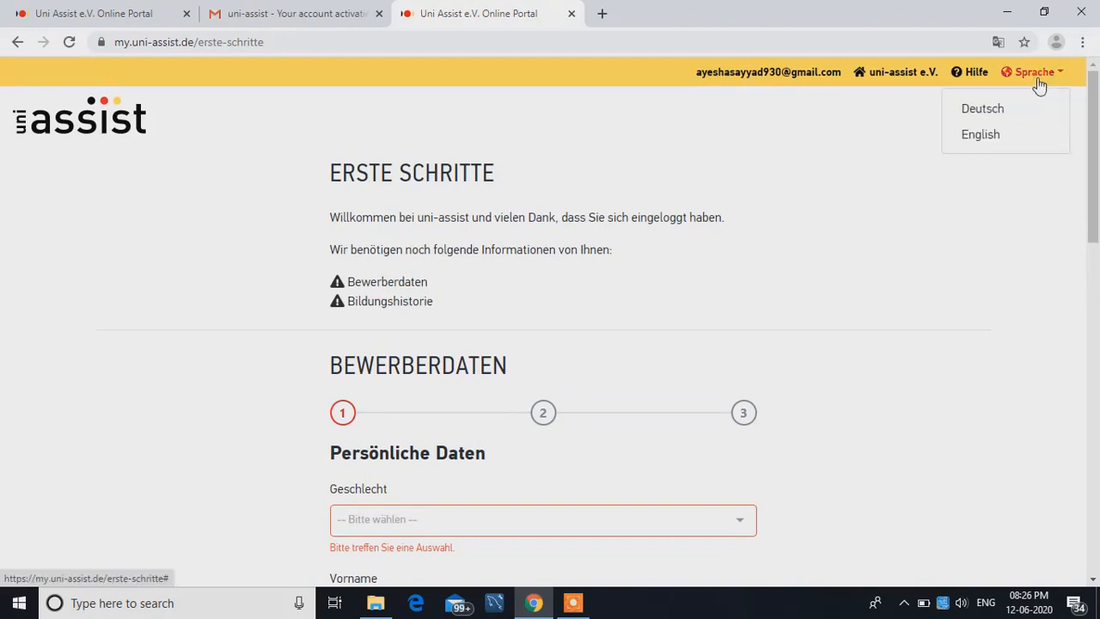
click(1020, 136)
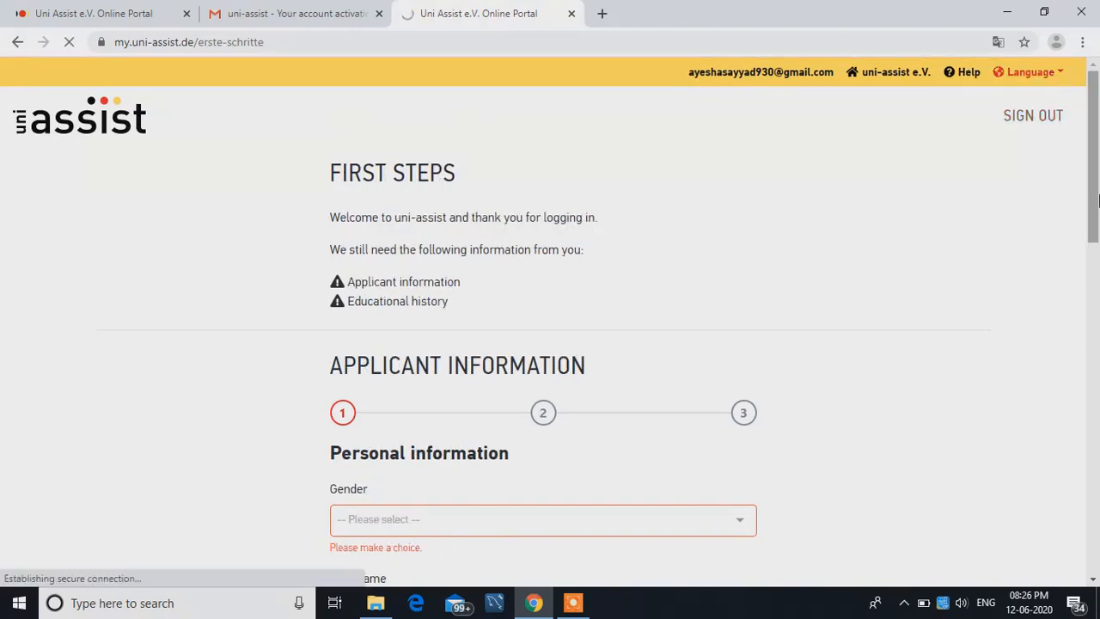
drag(1098, 200, 1098, 278)
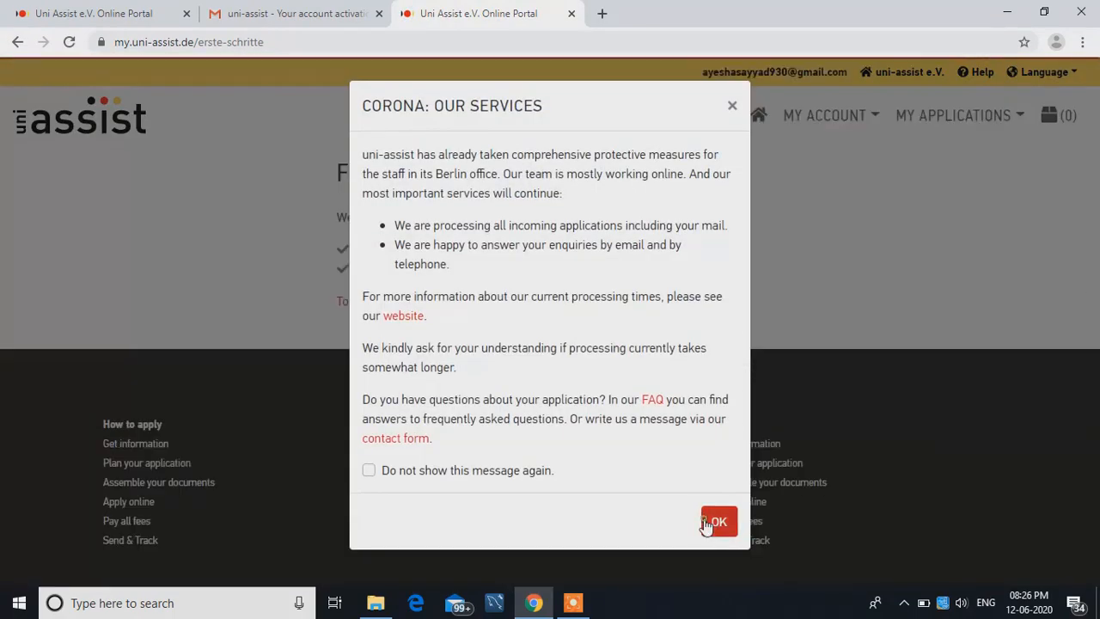
click(708, 522)
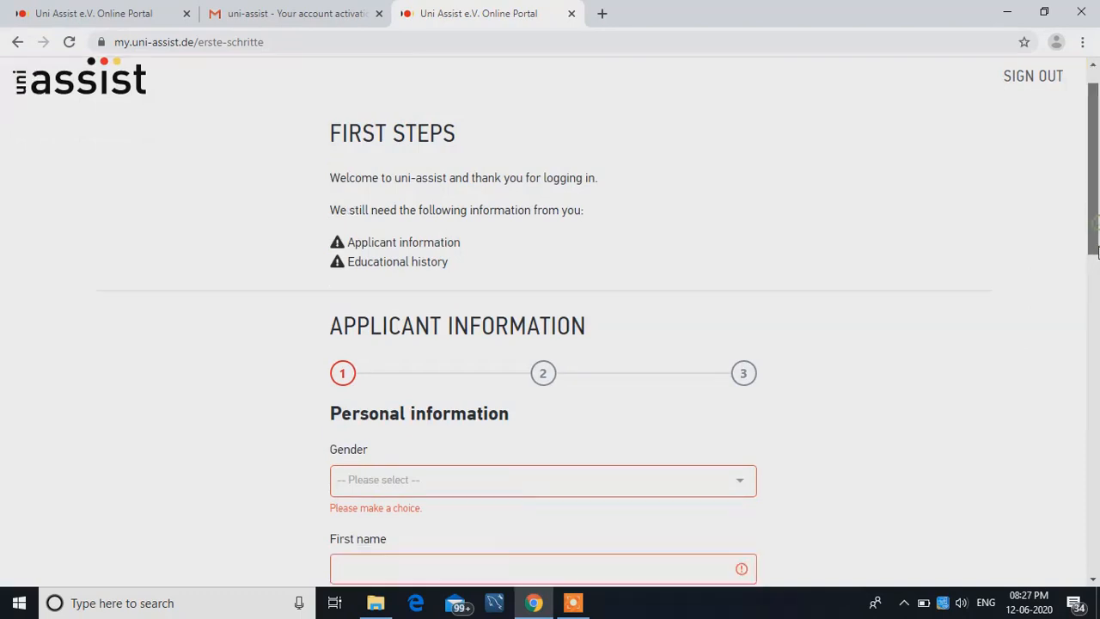
- Set the applicant's gender to Male in the personal information form
scroll(1098, 280, down, 2)
scroll(1093, 285, down, 1)
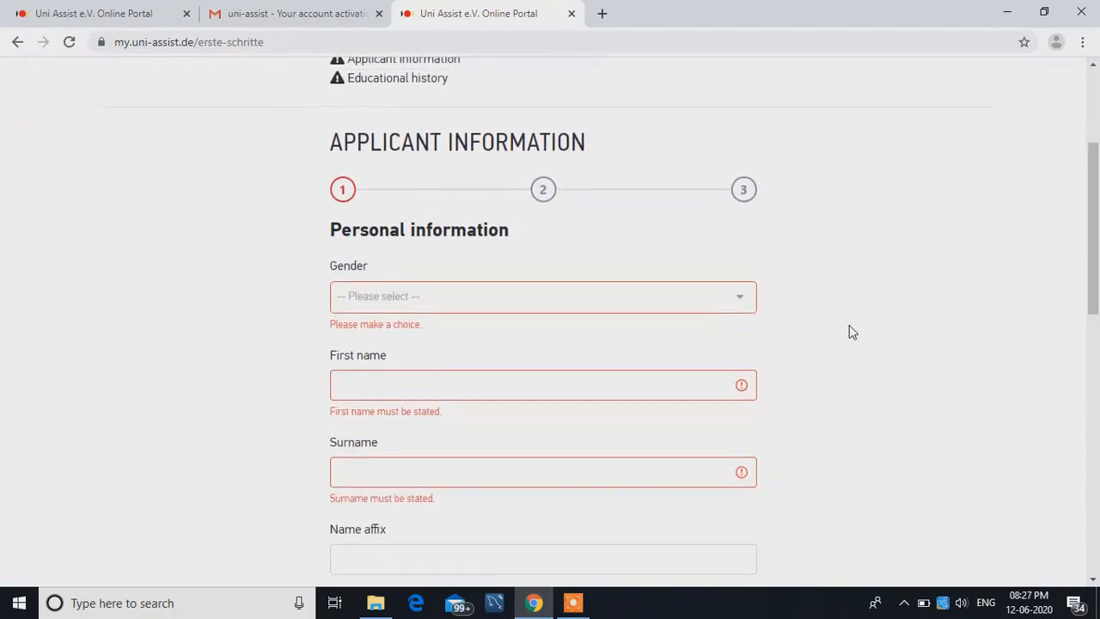
click(717, 294)
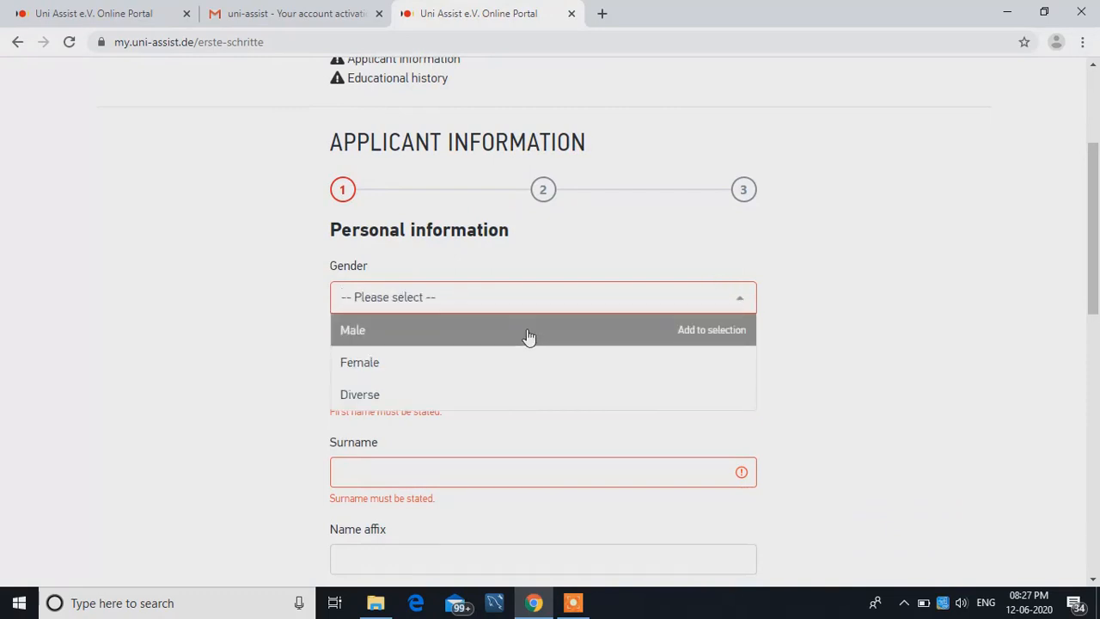
click(527, 335)
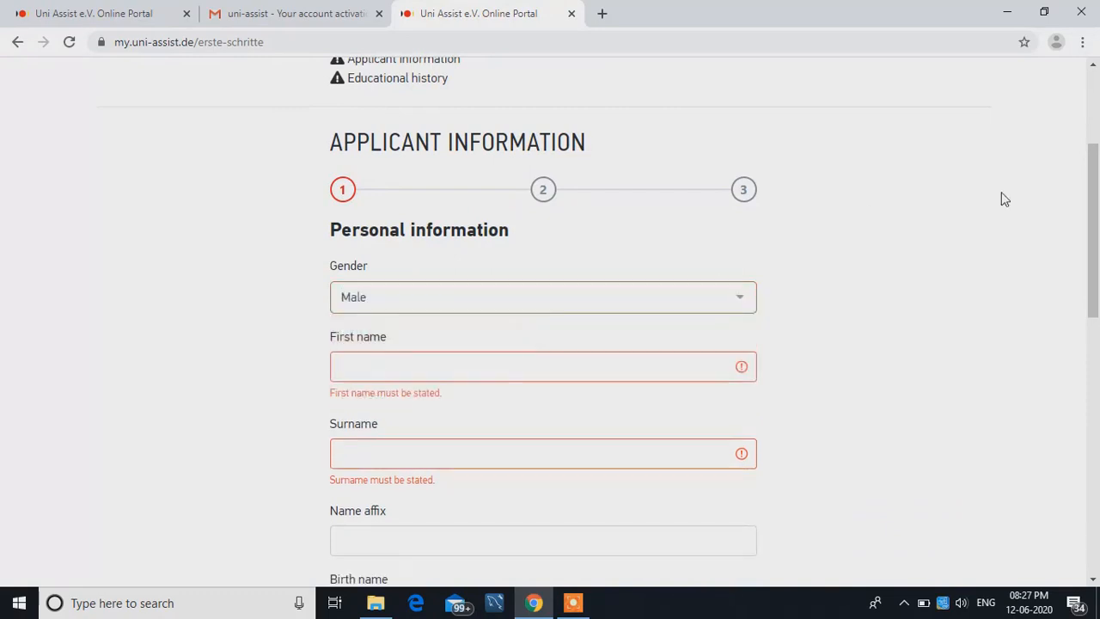
- Enter the applicant's first name and surname in the personal information form
drag(1096, 199, 1093, 250)
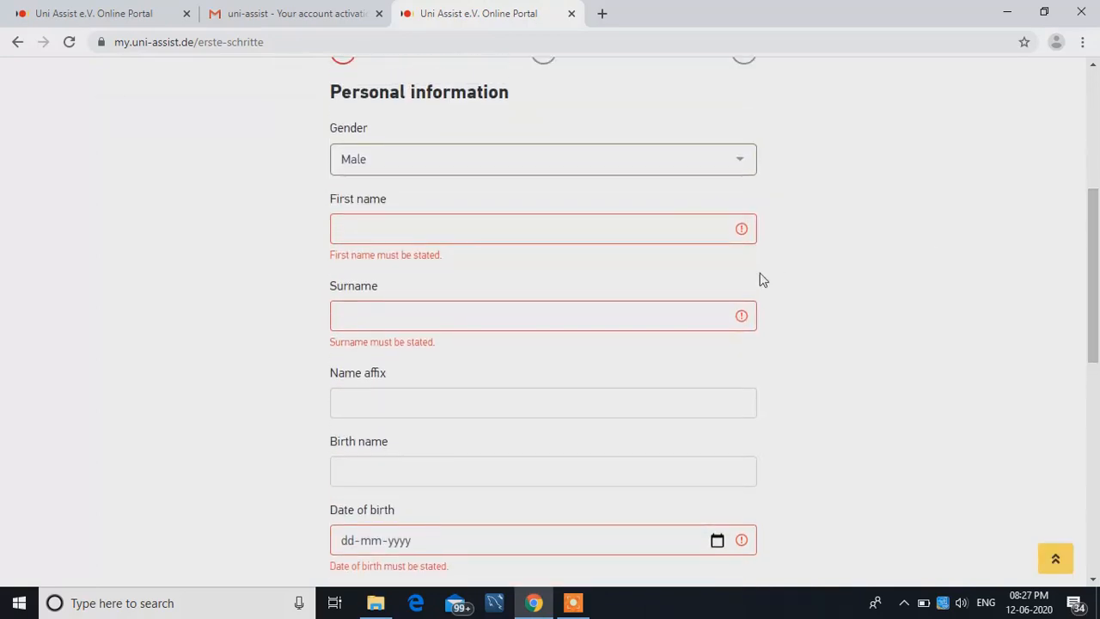
click(655, 226)
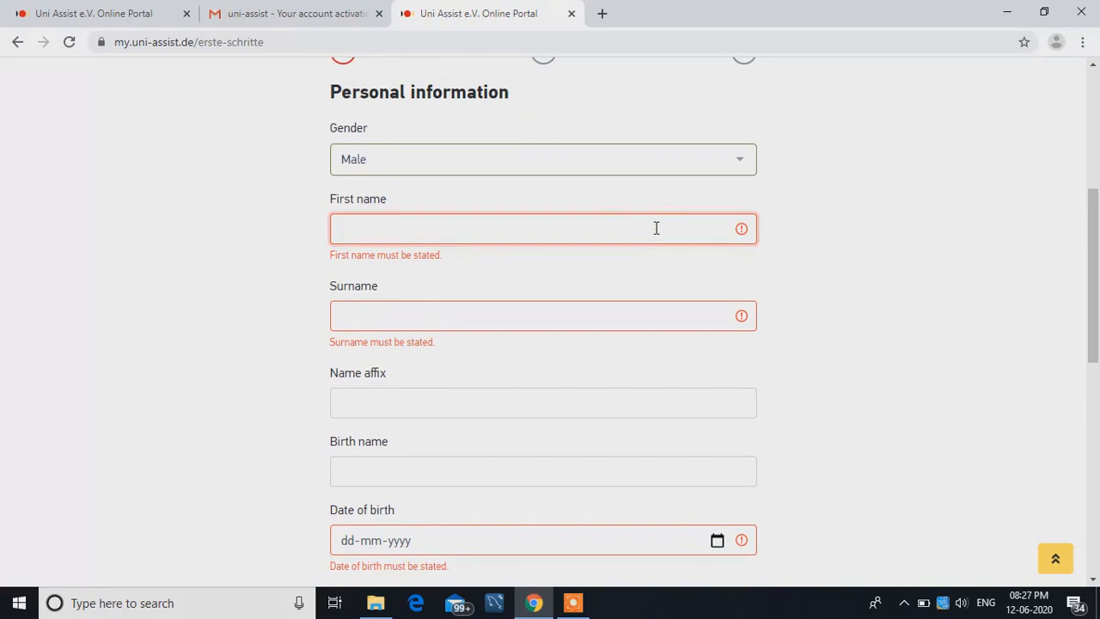
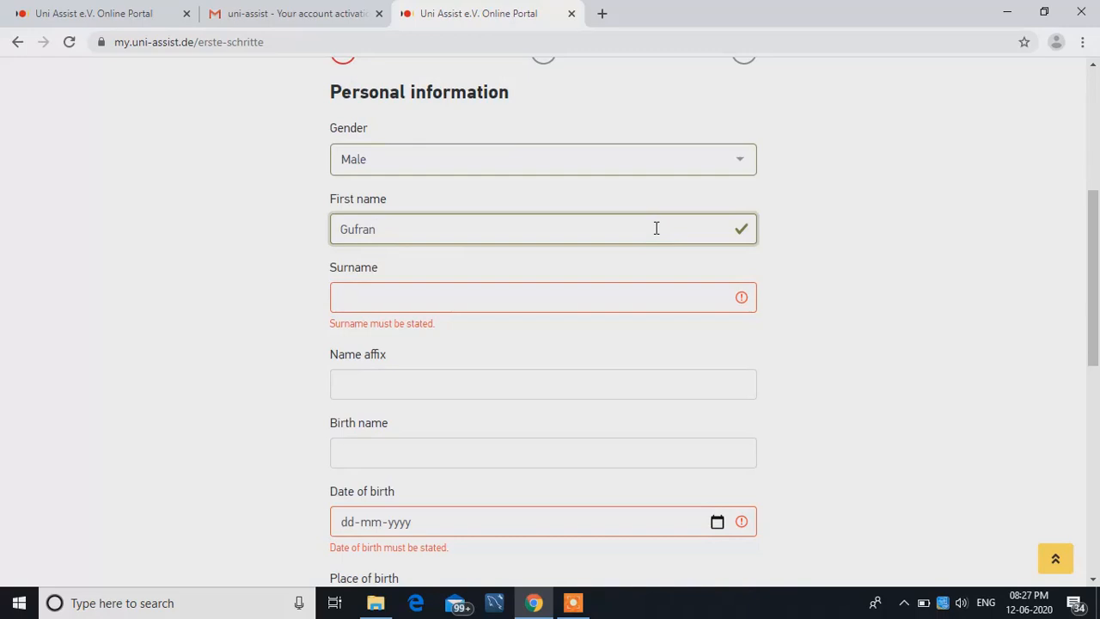
click(607, 302)
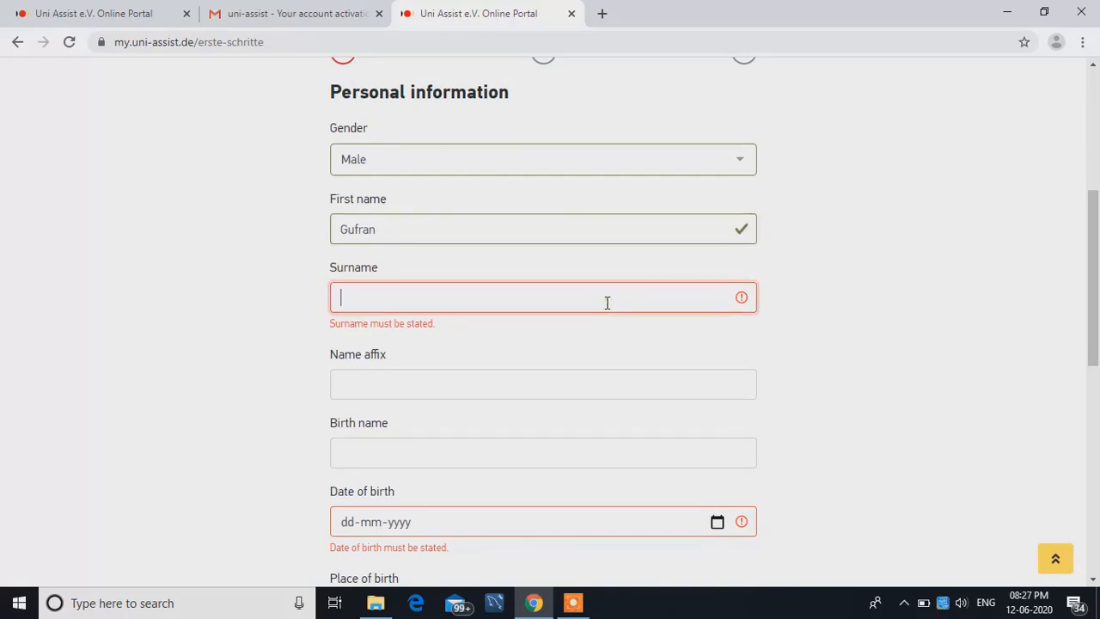
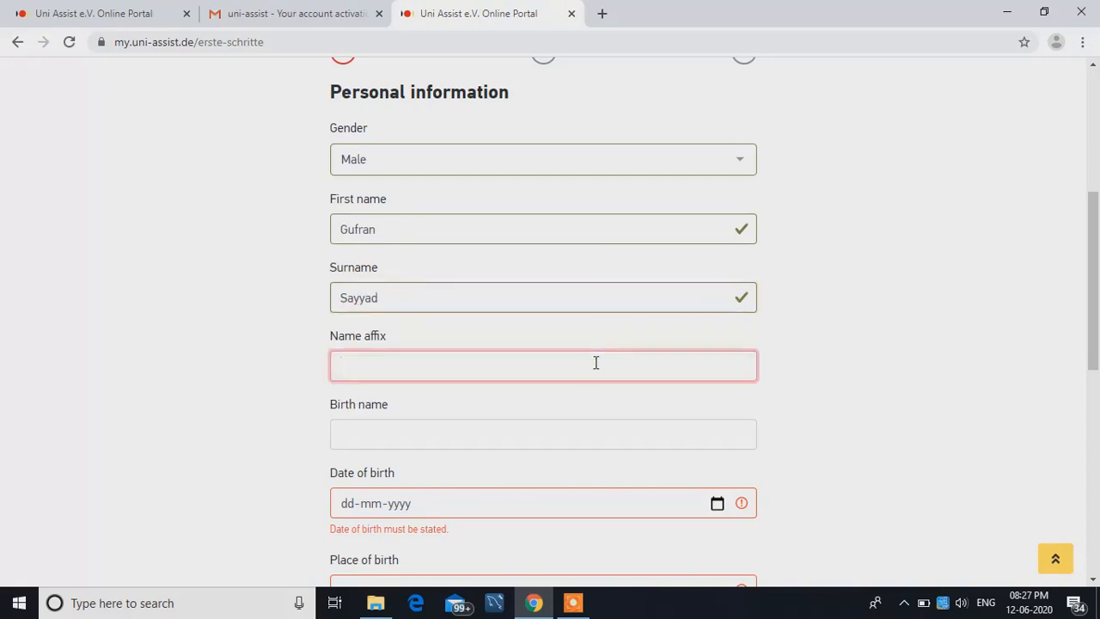
- Leave the name affix empty and fill in the applicant's birth name
scroll(945, 327, down, 1)
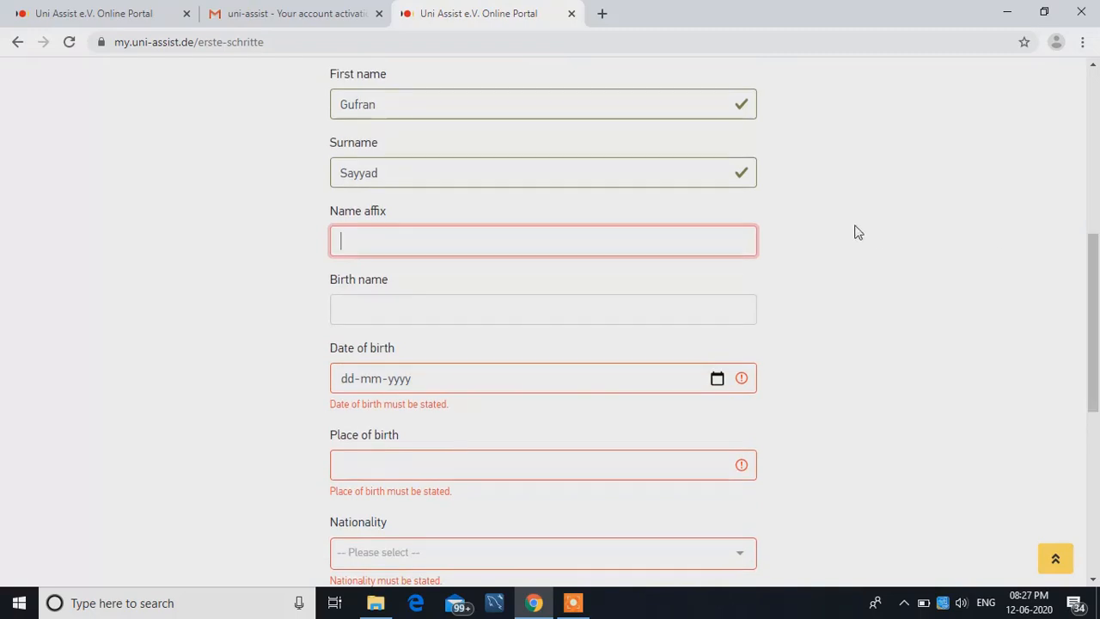
click(587, 316)
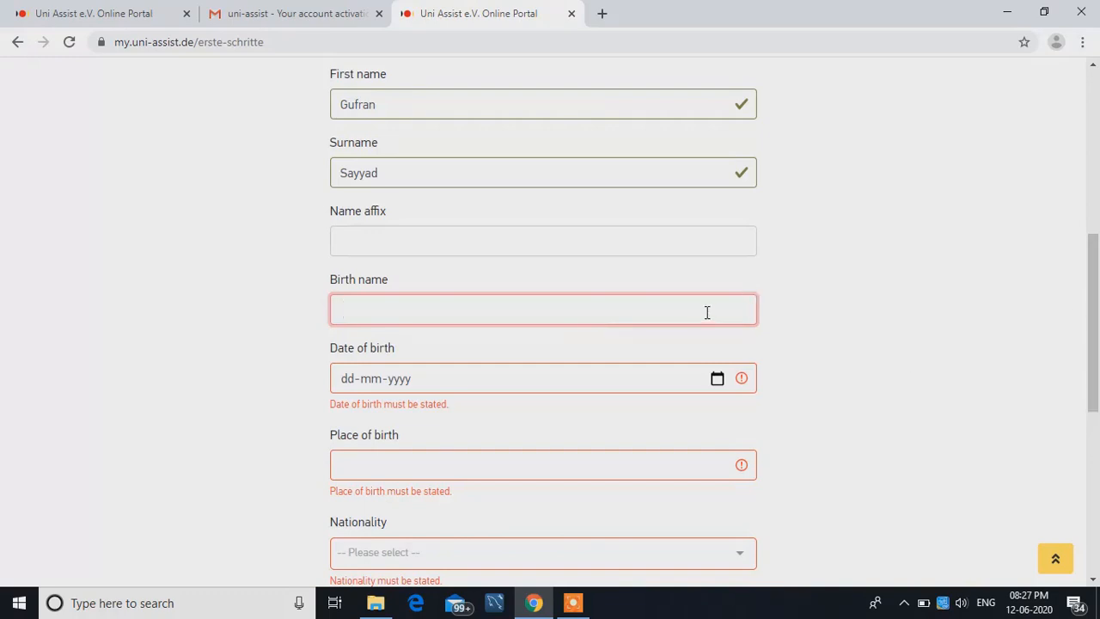
- Choose the applicant's date of birth from the calendar by year, month and day
drag(1099, 297, 1091, 334)
click(718, 273)
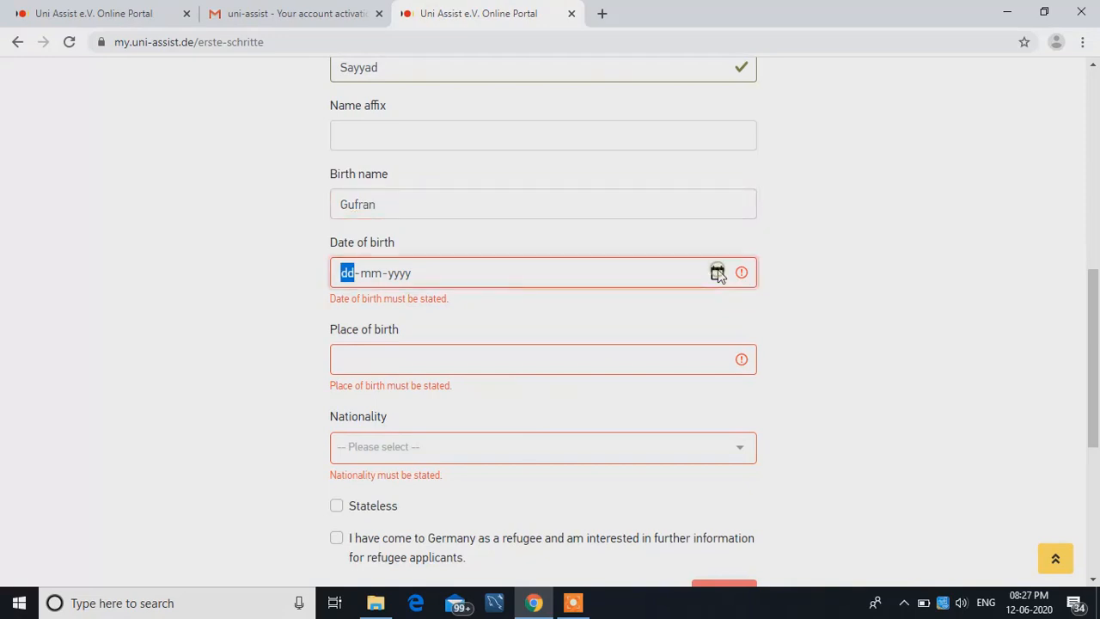
click(392, 306)
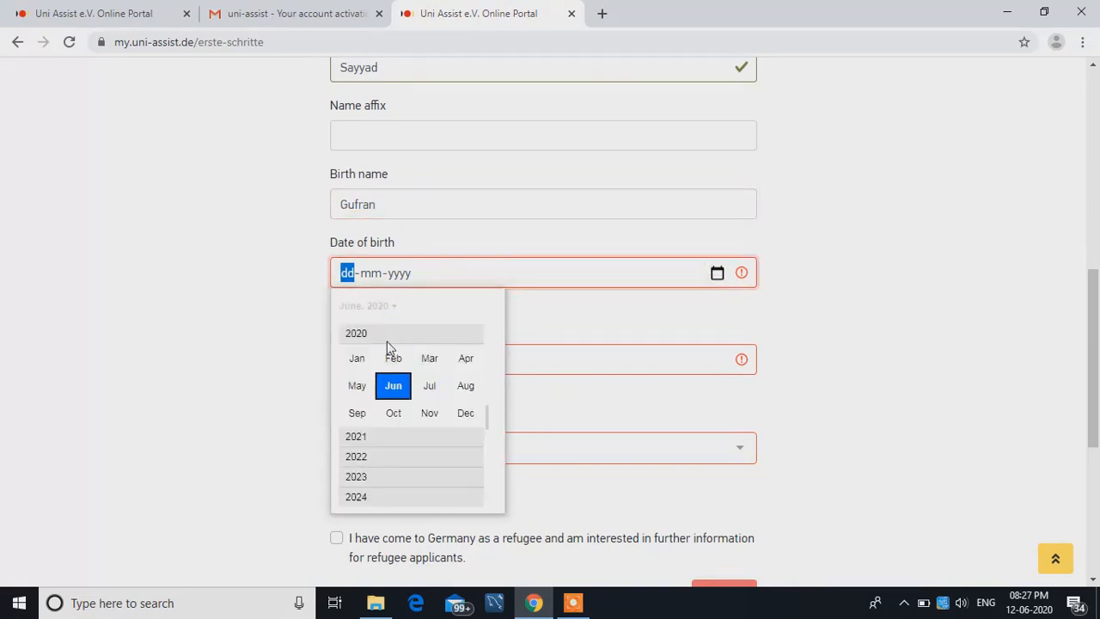
click(359, 332)
drag(487, 418, 484, 383)
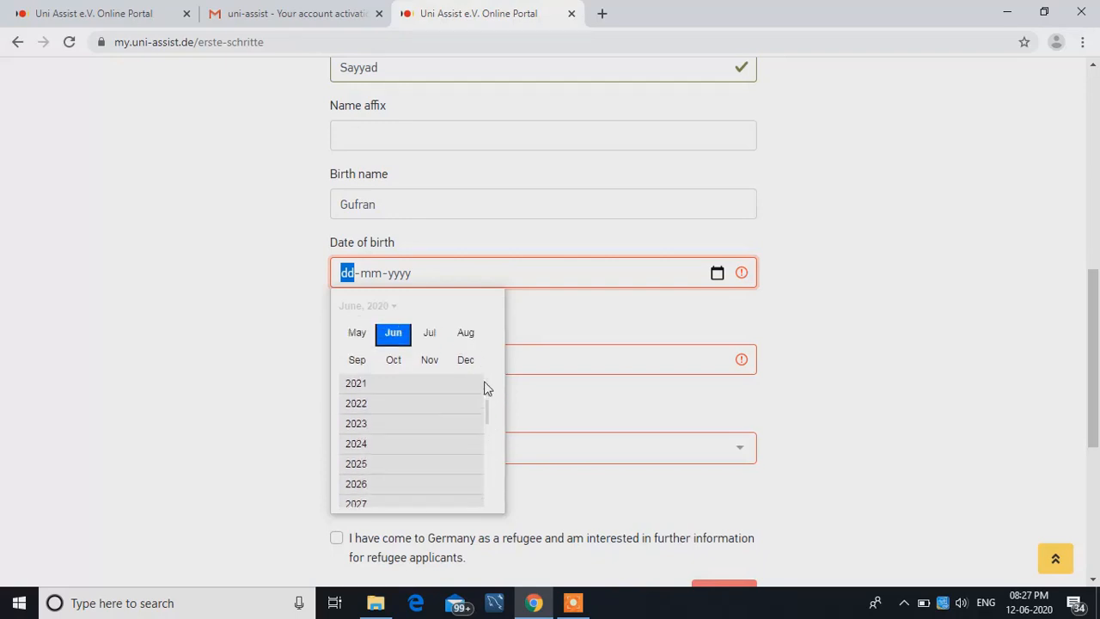
click(483, 321)
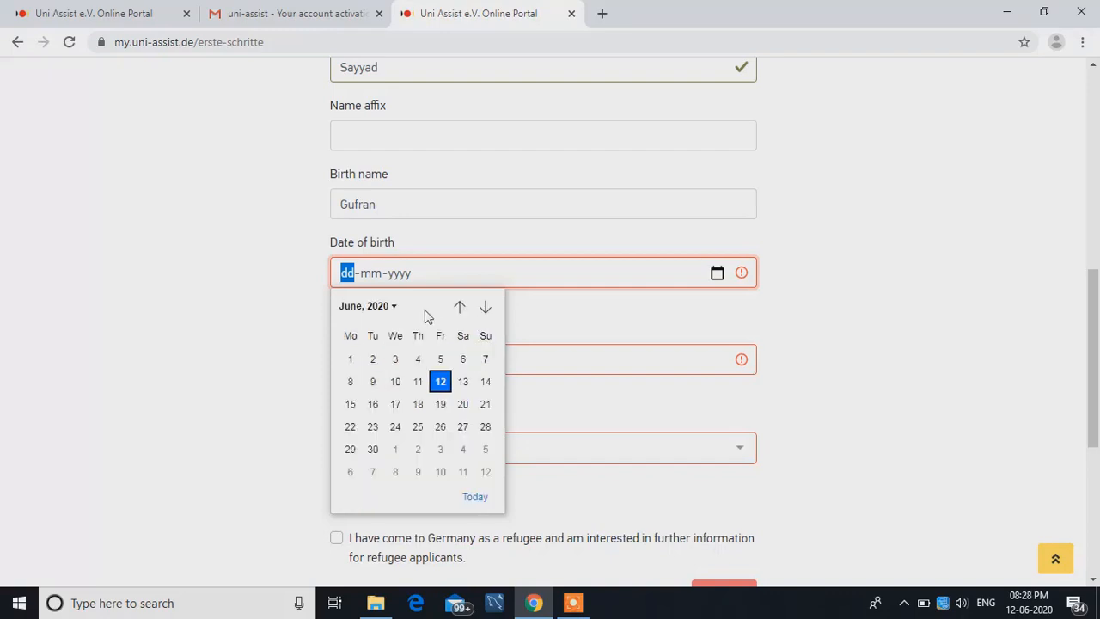
click(376, 305)
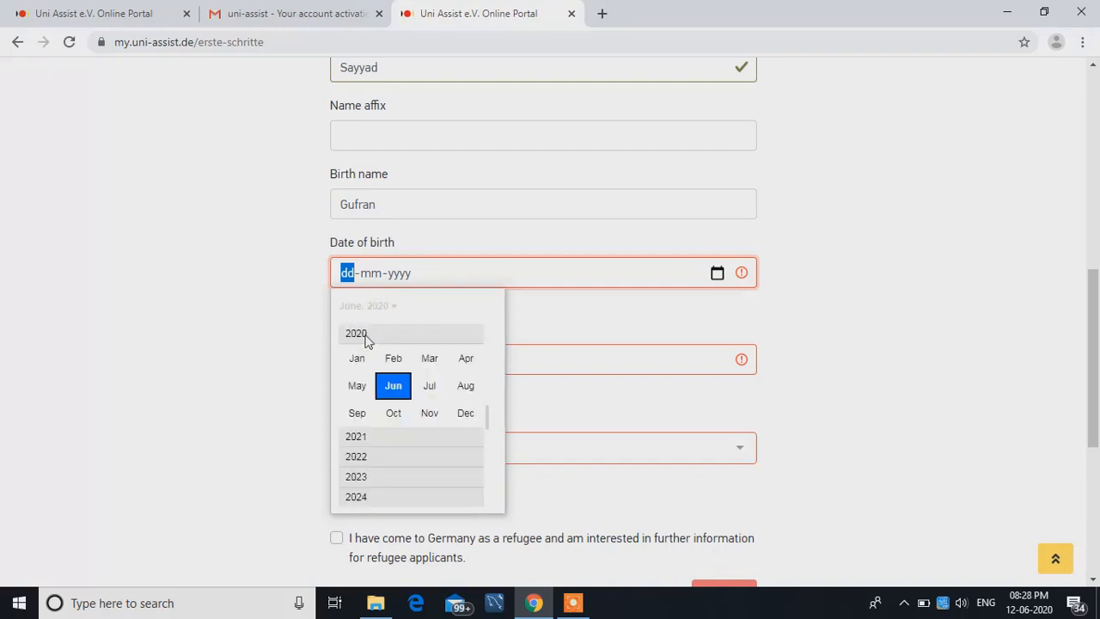
click(357, 331)
drag(489, 407, 487, 361)
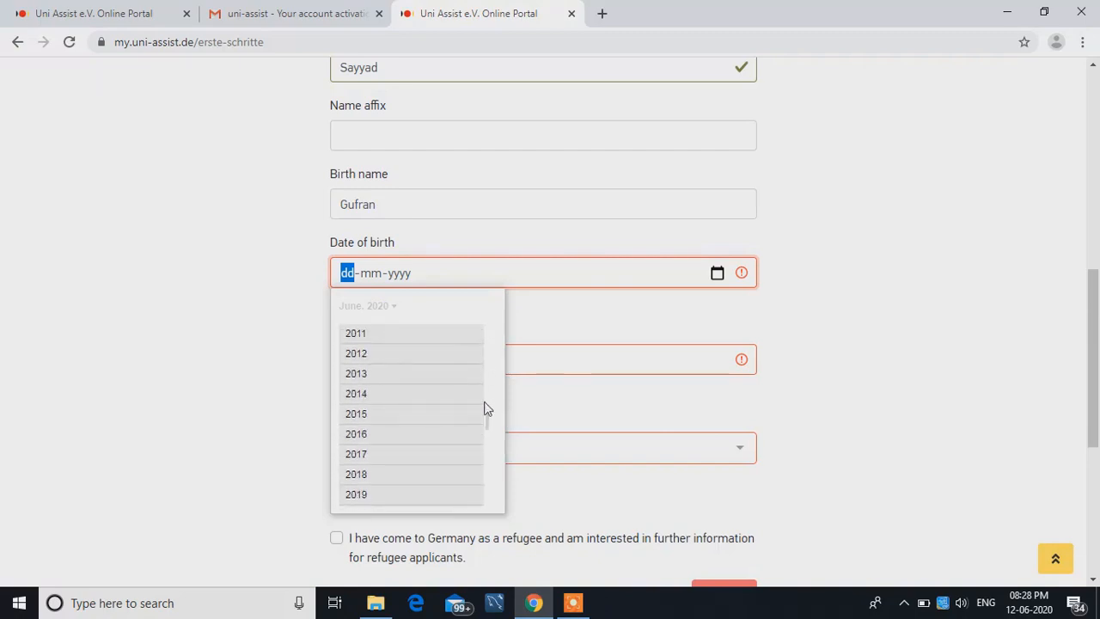
scroll(487, 396, up, 6)
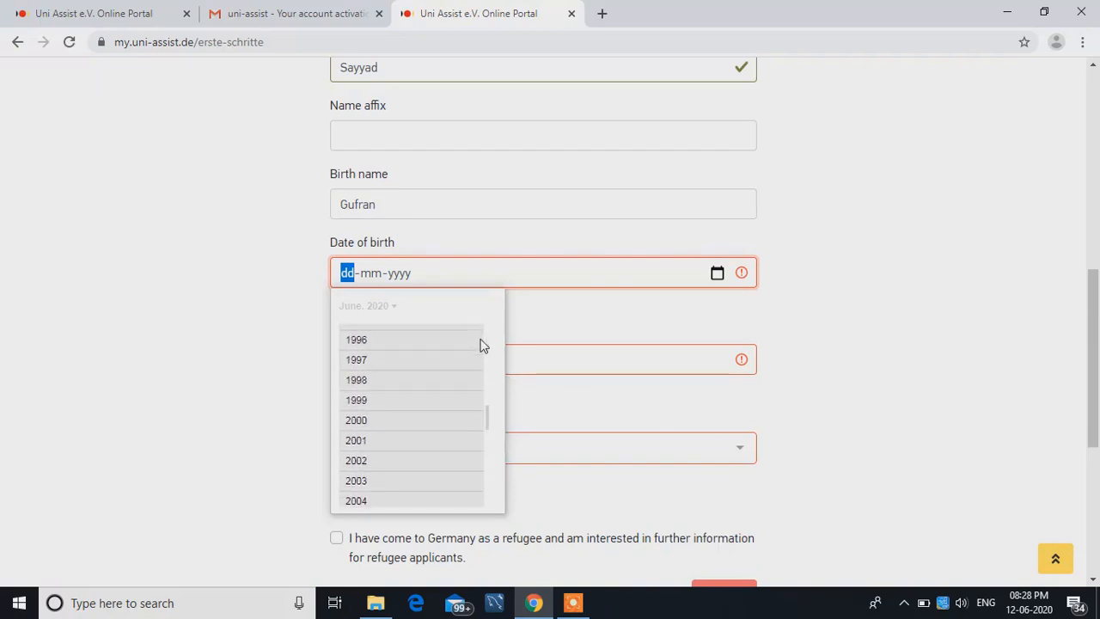
click(374, 360)
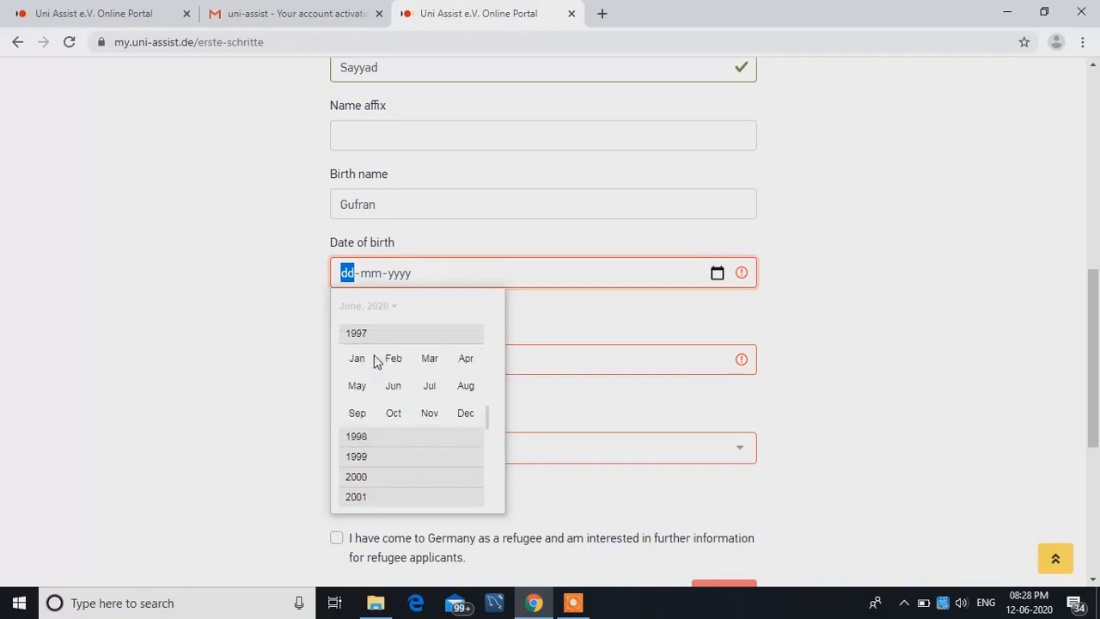
click(367, 388)
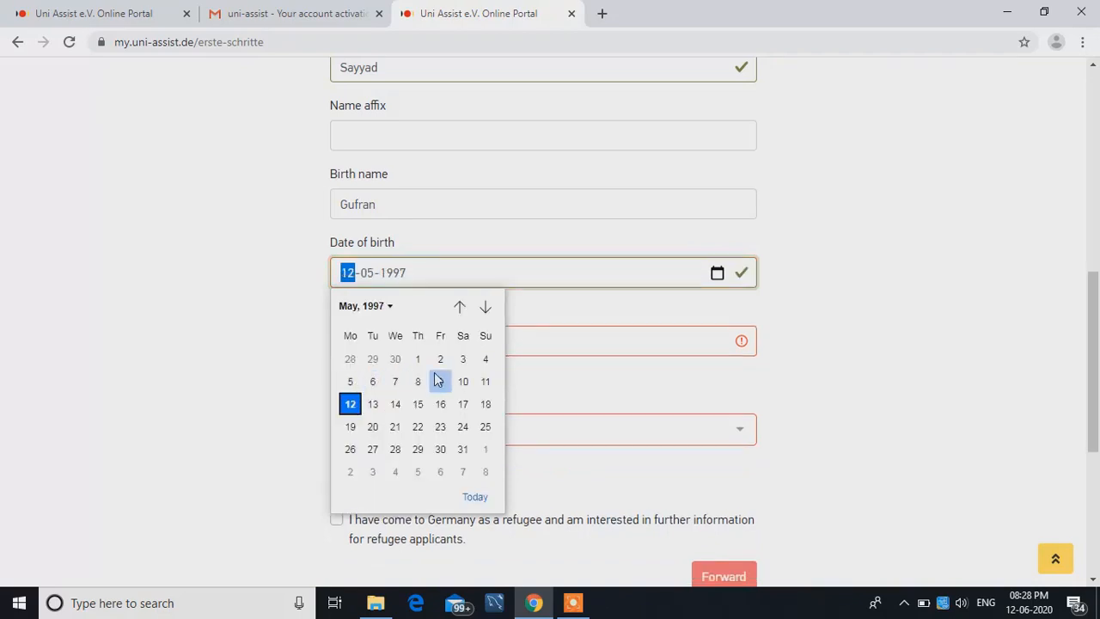
click(461, 365)
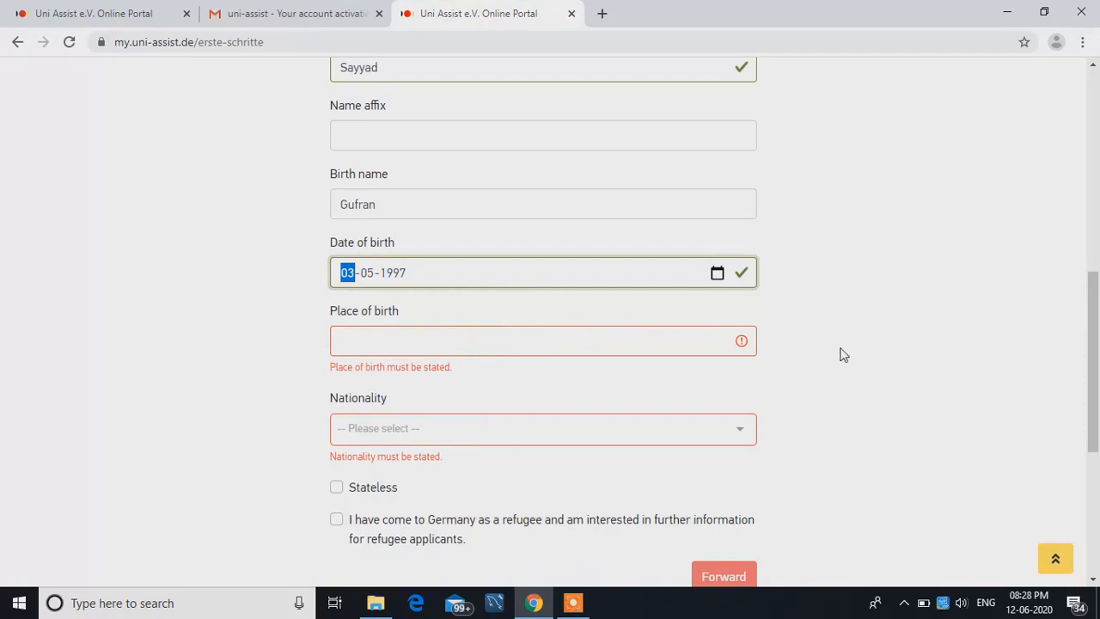
- Enter Nashik as the applicant's place of birth
click(602, 336)
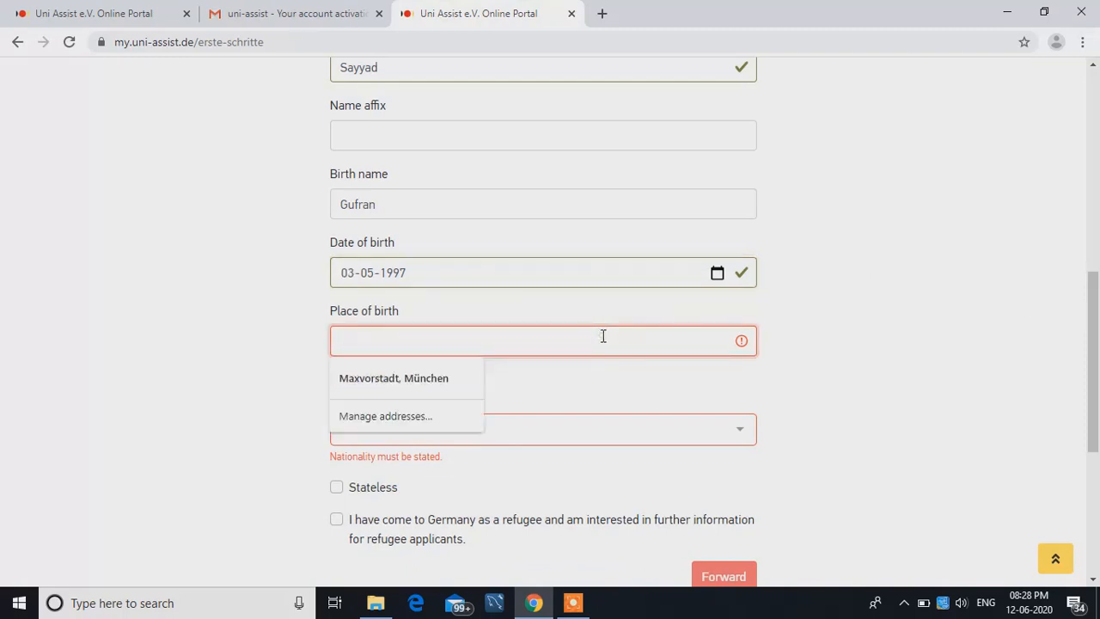
text(Nas)
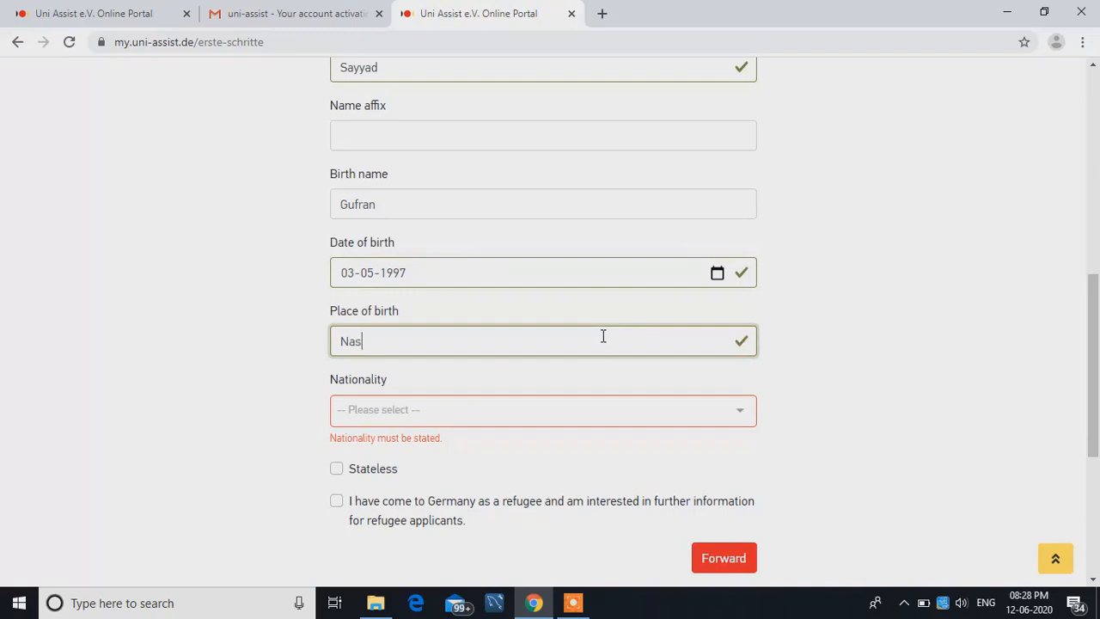
text(hik)
- Look up "ind" in the nationality list and select India as the applicant's nationality
click(532, 414)
text(i)
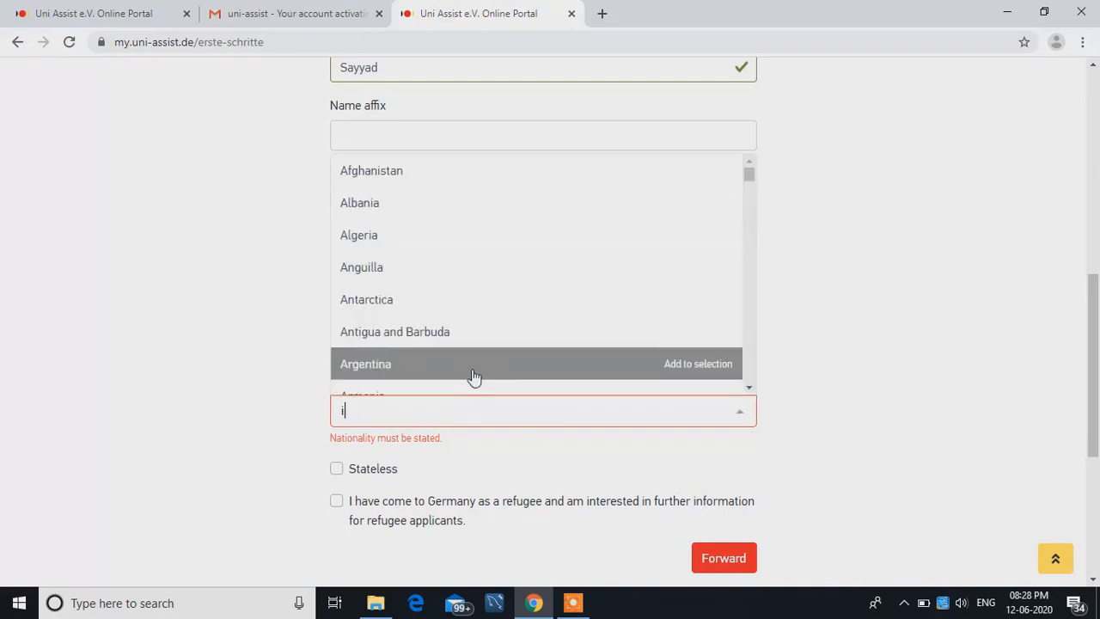
text(nd)
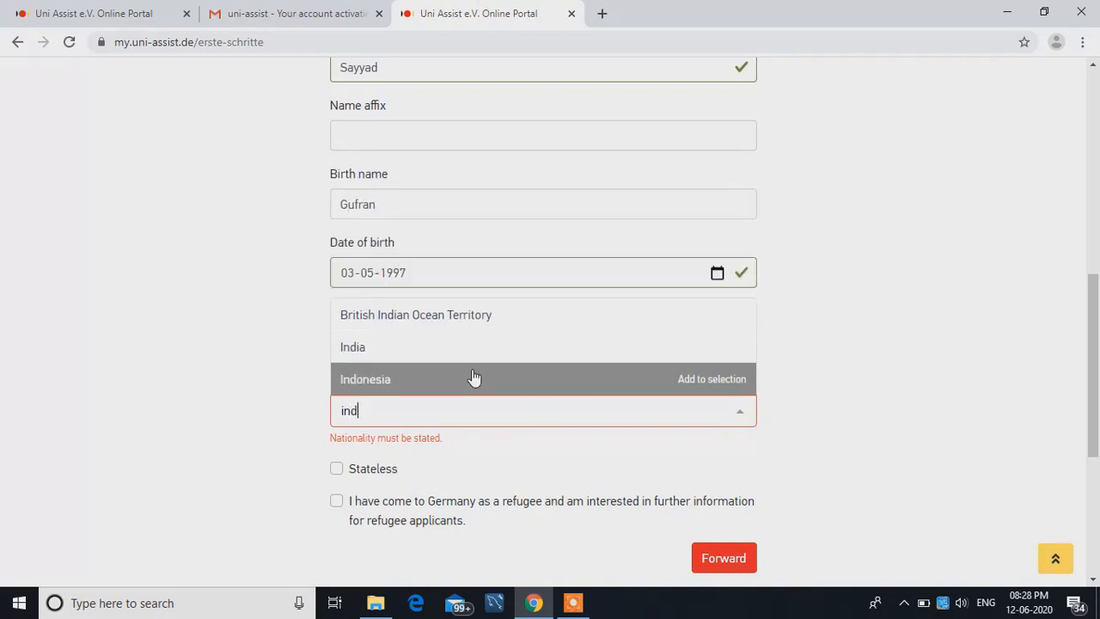
click(461, 351)
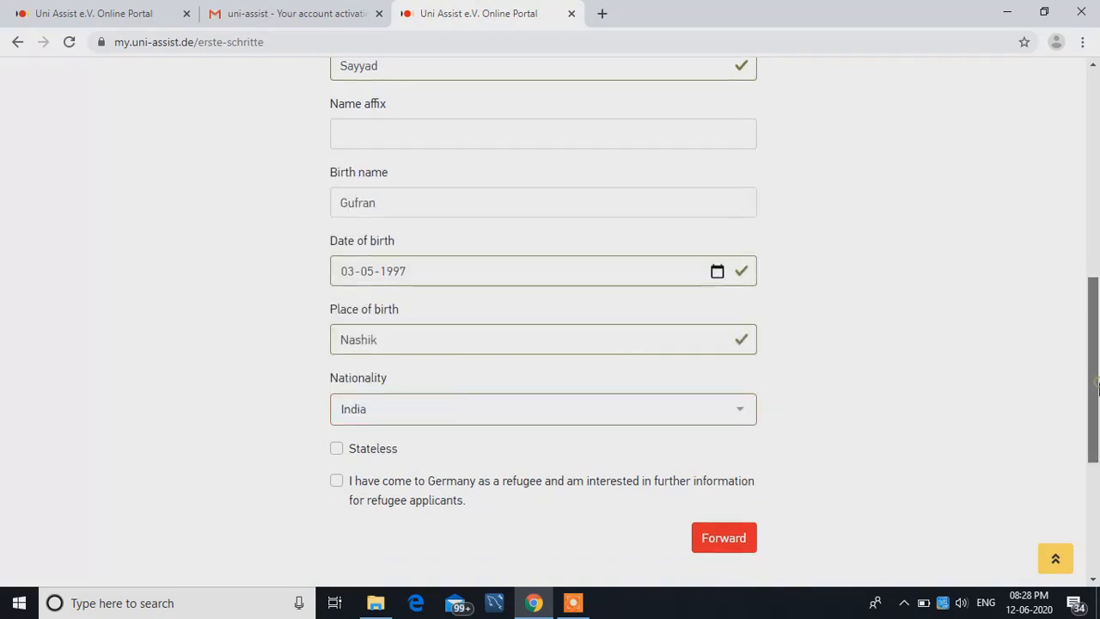
drag(1099, 389, 1092, 432)
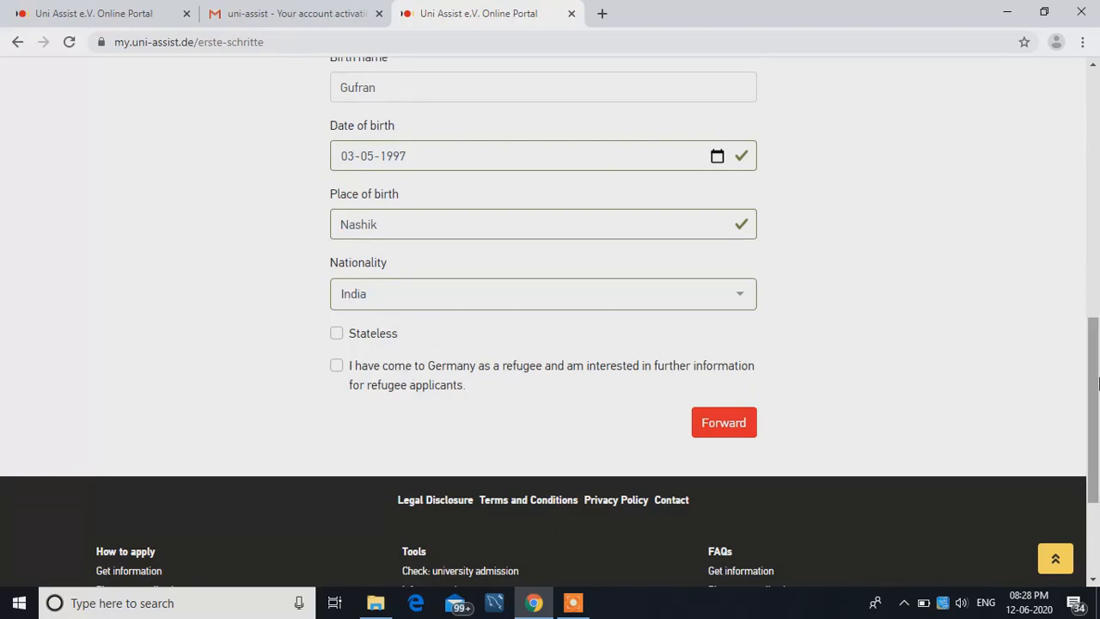
- Submit the personal details and continue to the Contact information page of the applicant form
click(735, 424)
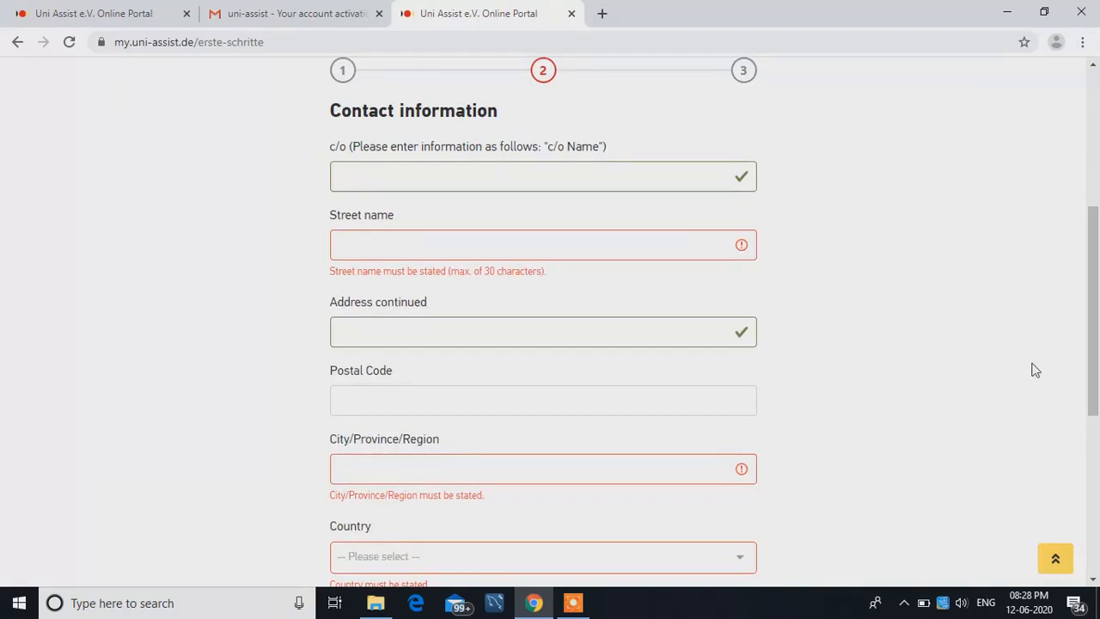
click(574, 604)
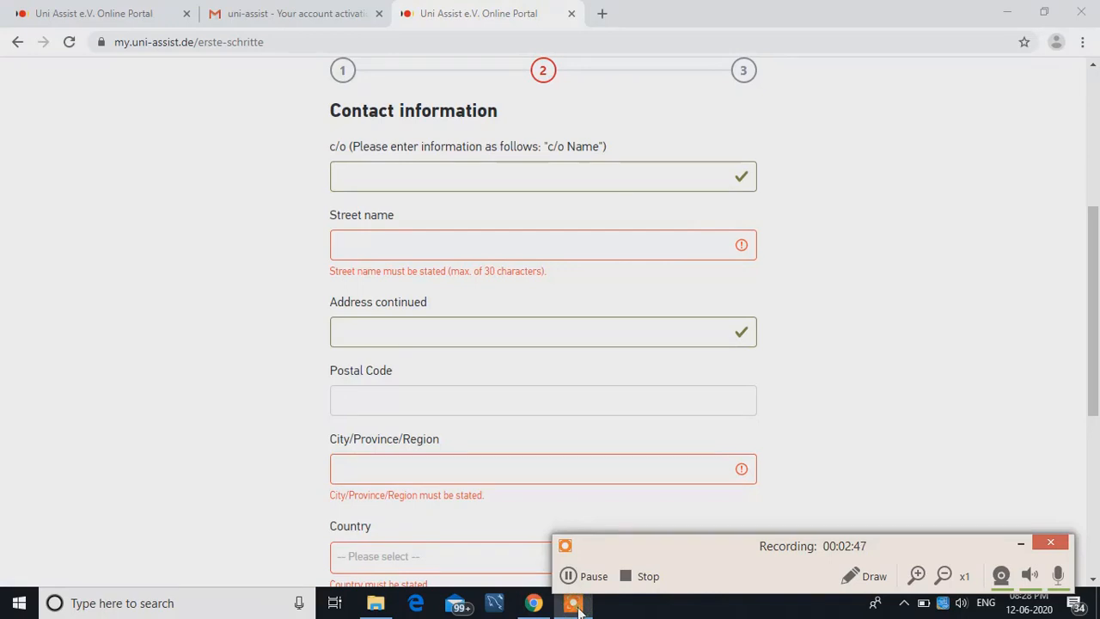
click(1021, 543)
- Examine the contact form's fields for c/o, street name, address continuation, postal code, city and country, including the country list
mouse_move(1098, 303)
mouse_down()
mouse_move(1098, 320)
mouse_move(1095, 288)
mouse_up()
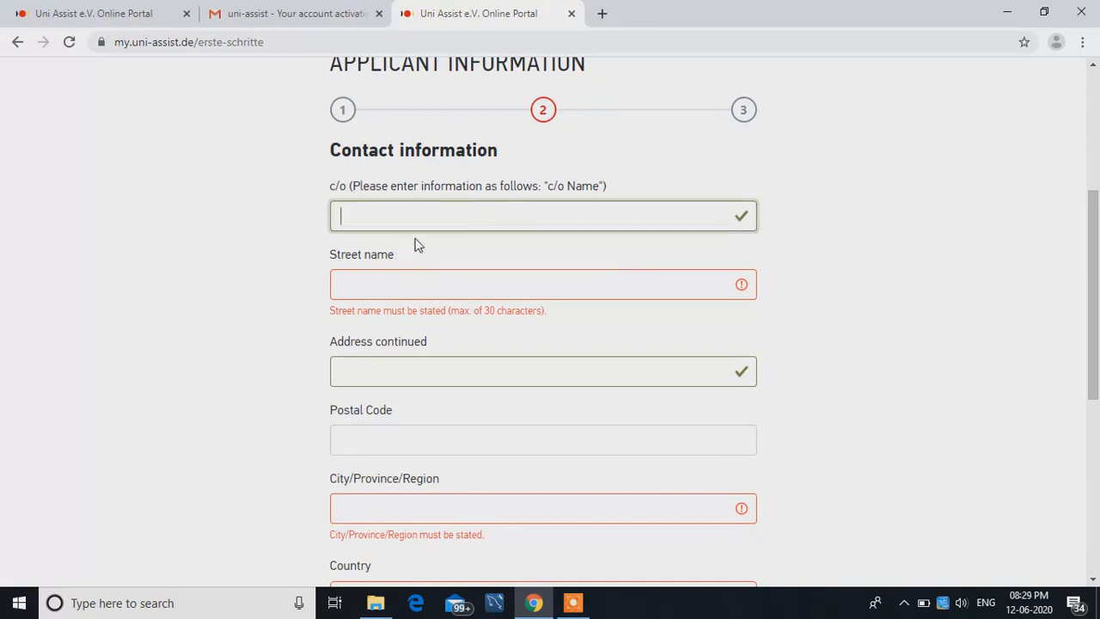
click(576, 284)
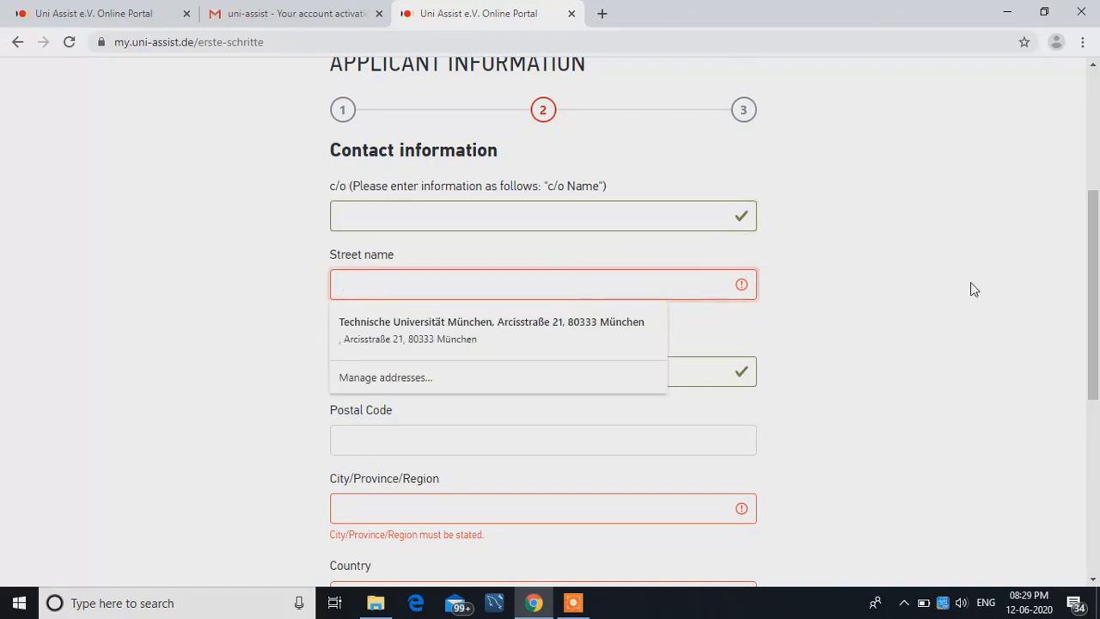
drag(1095, 279, 1097, 314)
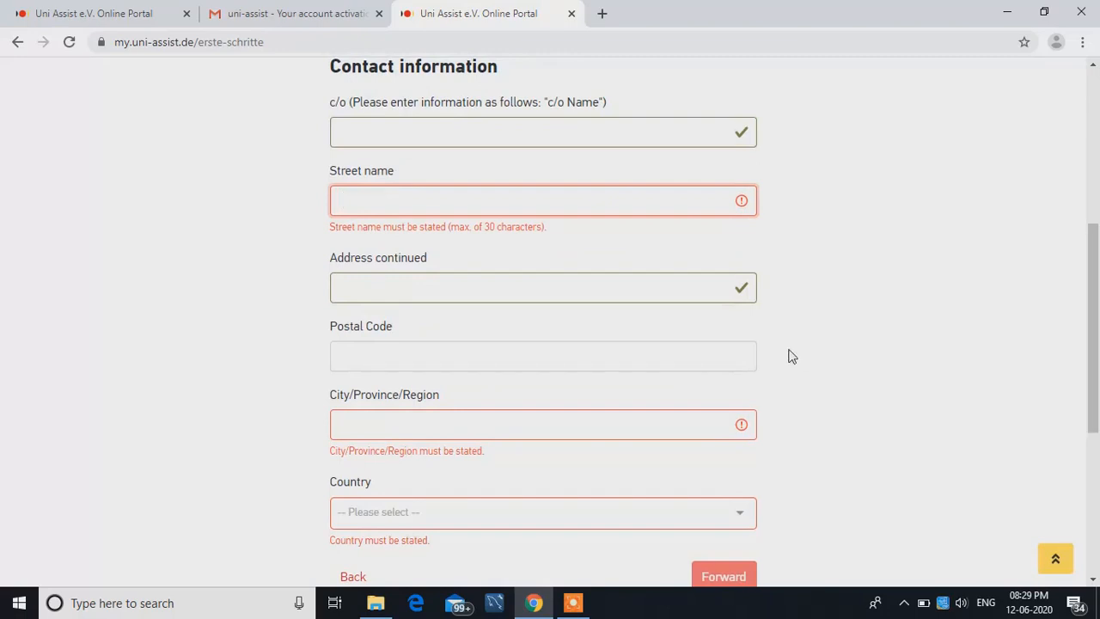
click(576, 363)
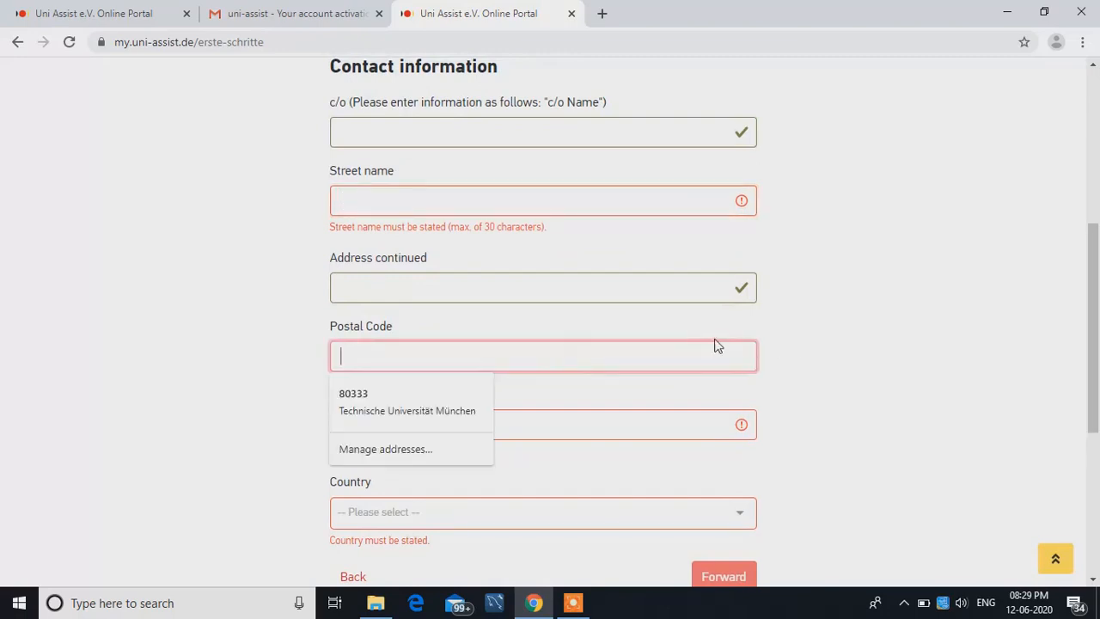
scroll(1098, 305, down, 2)
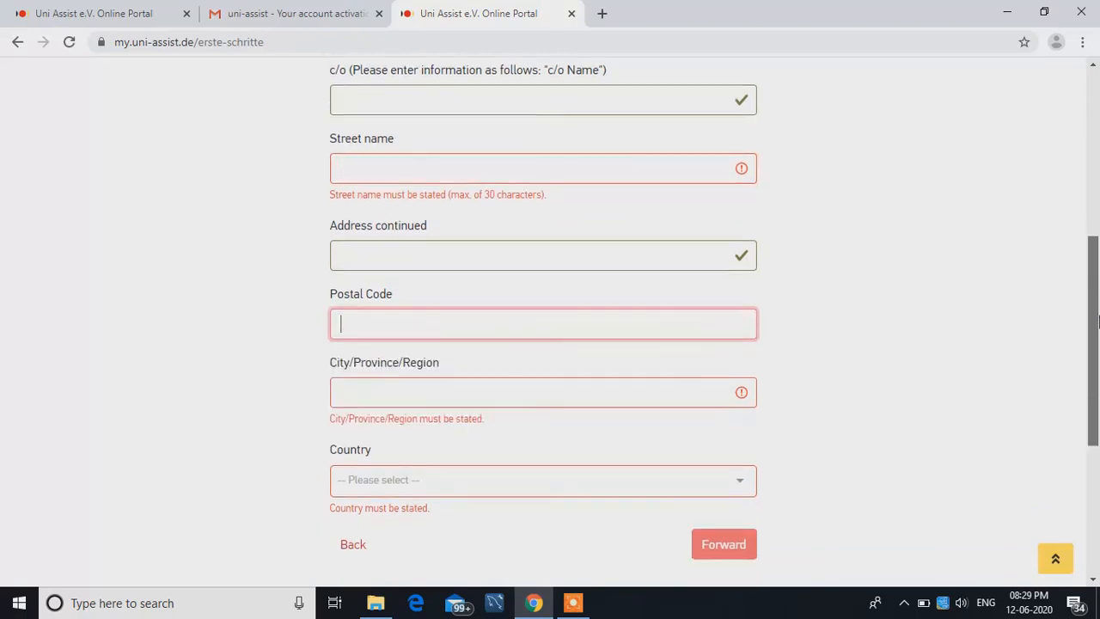
click(707, 315)
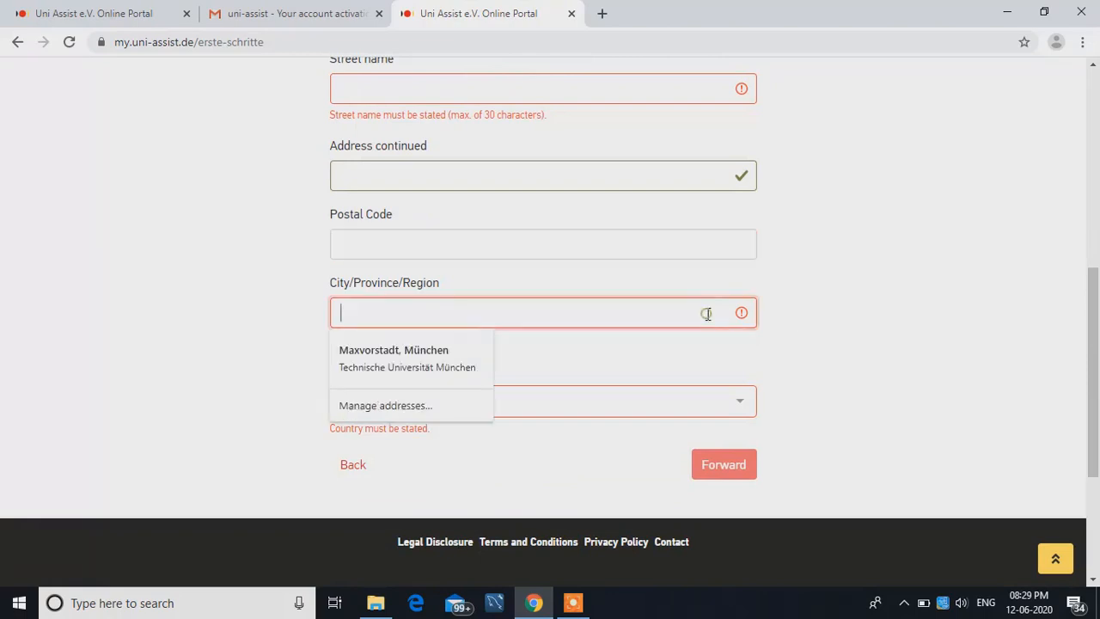
click(1001, 315)
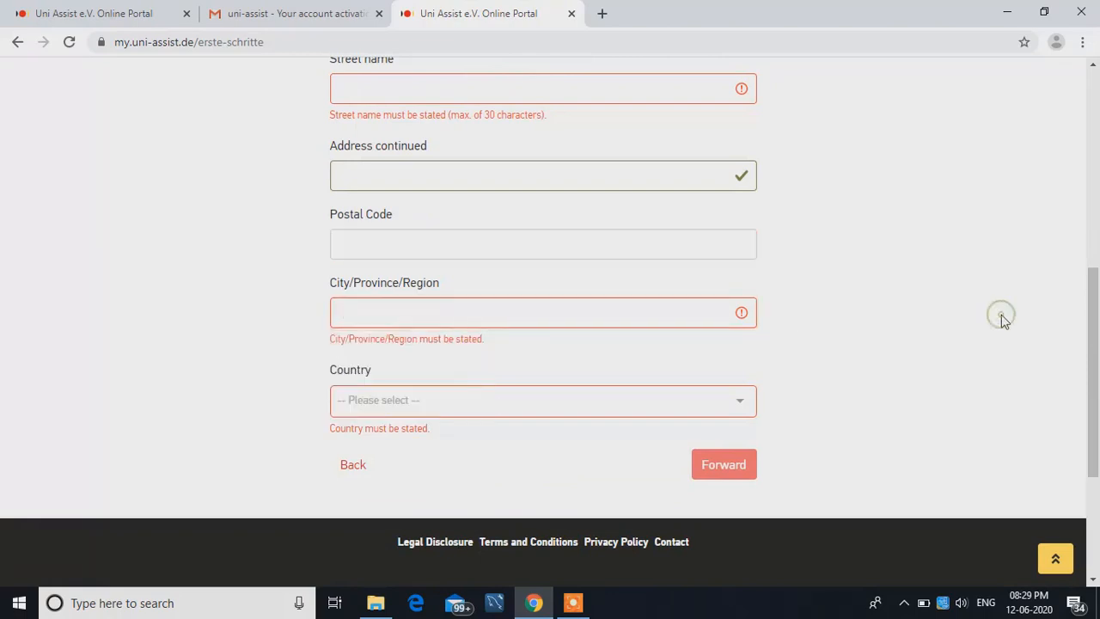
click(693, 400)
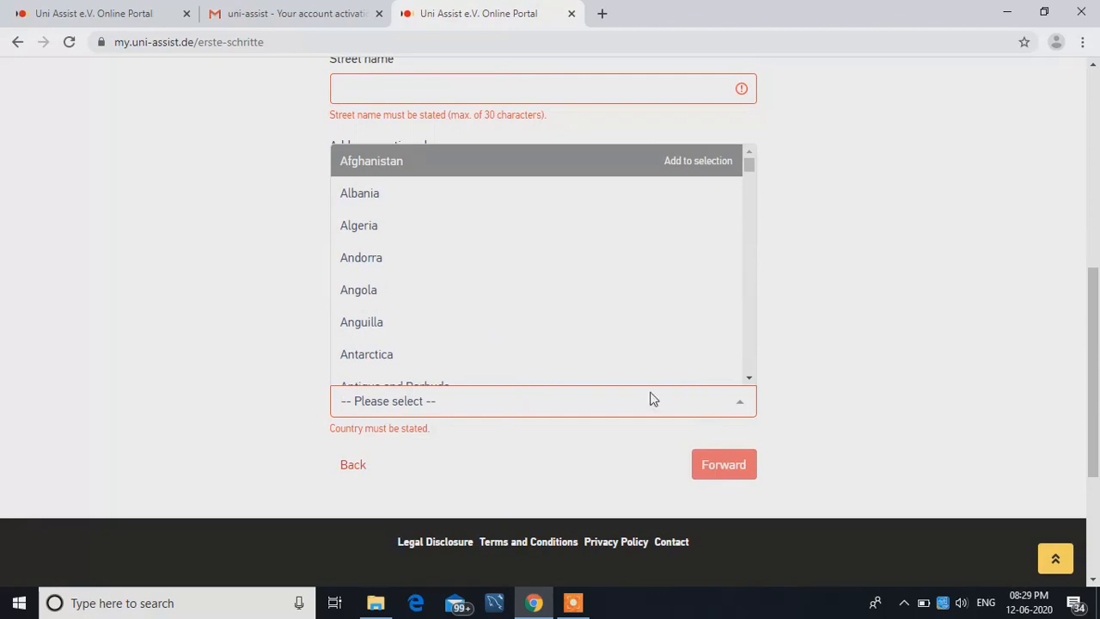
drag(1097, 385, 1088, 350)
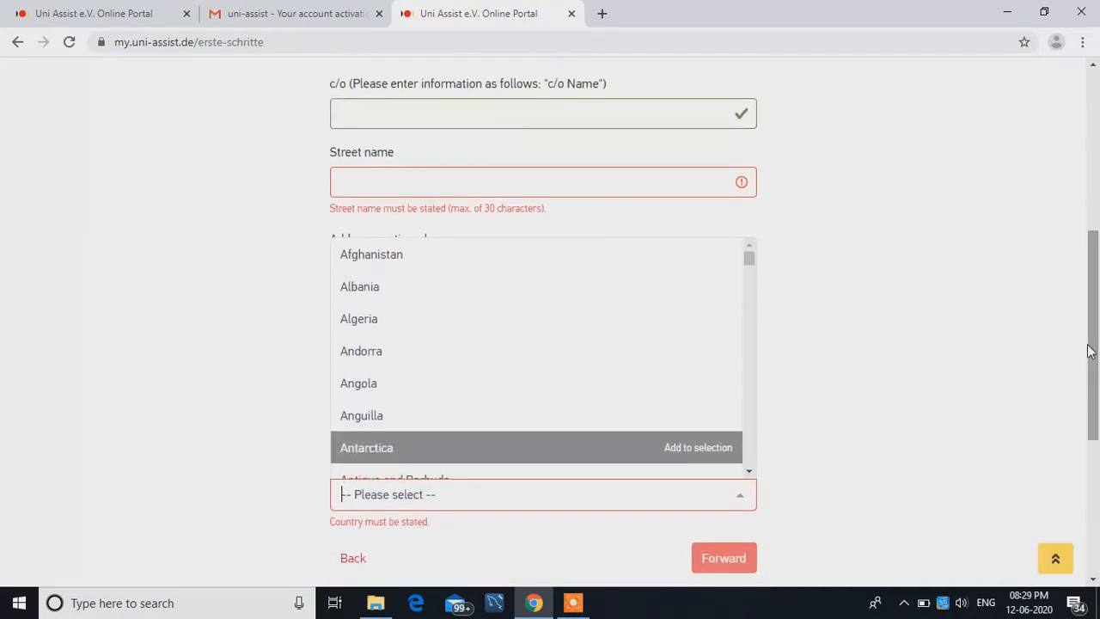
click(977, 361)
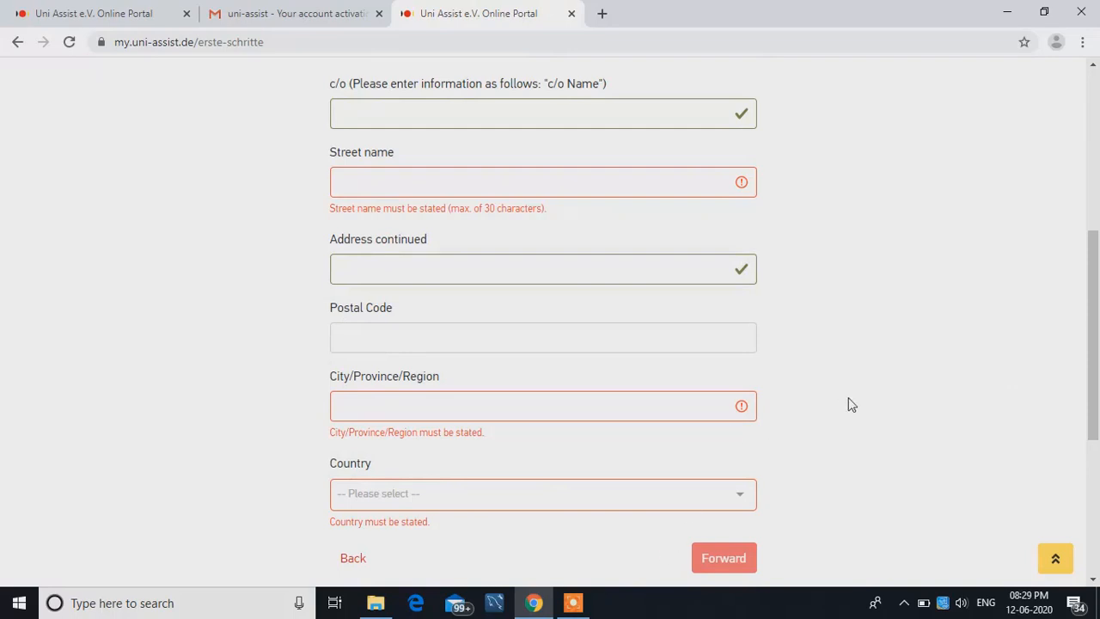
drag(1090, 325, 1090, 301)
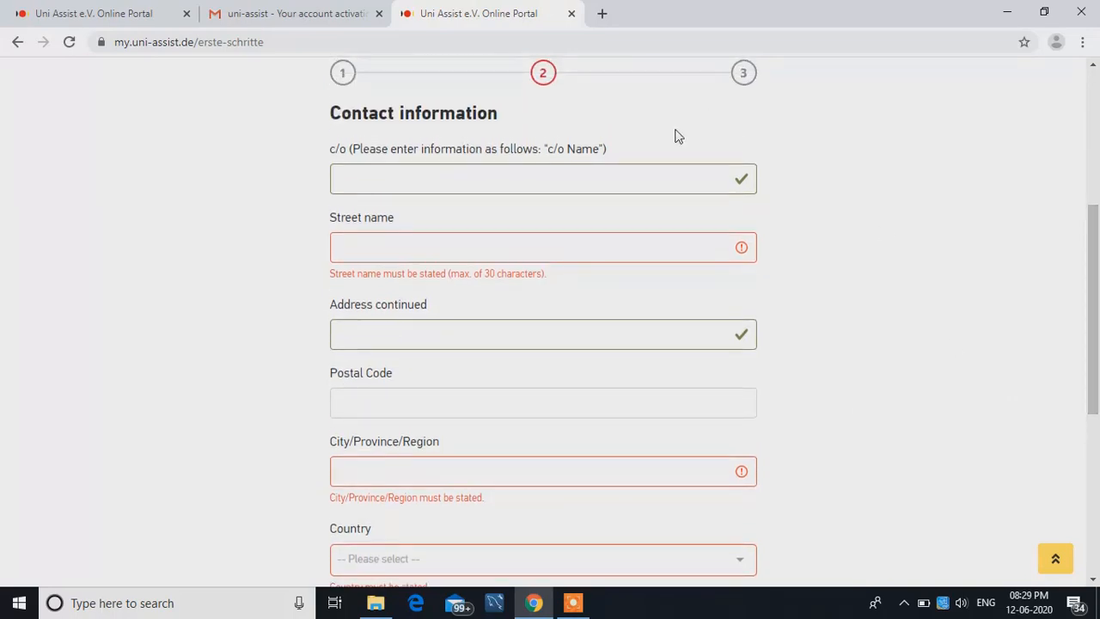
click(591, 165)
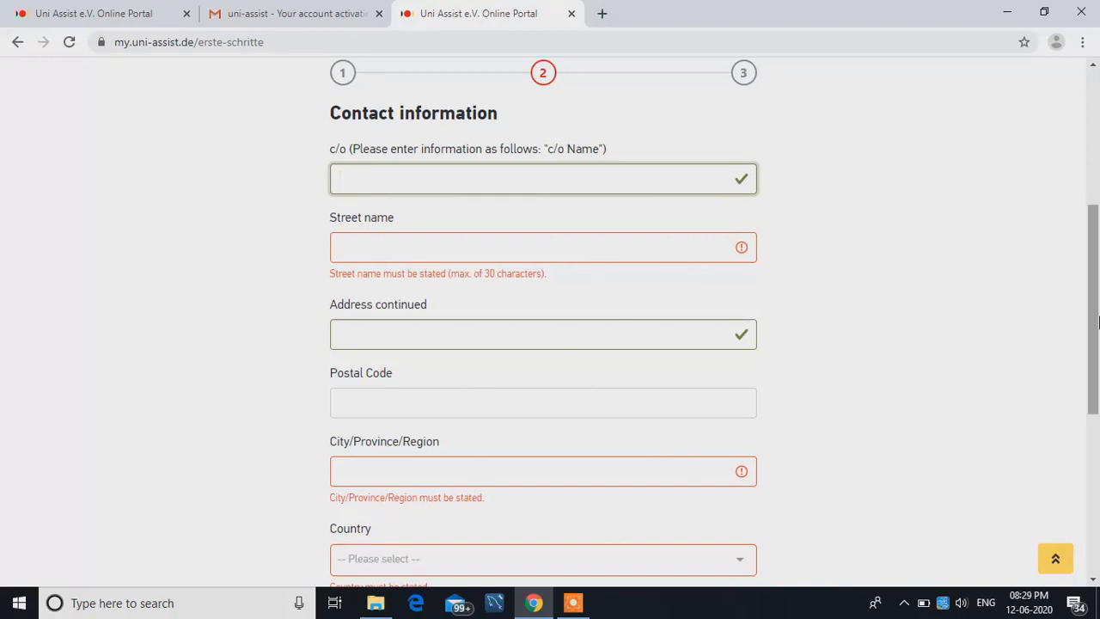
drag(1097, 331, 1085, 395)
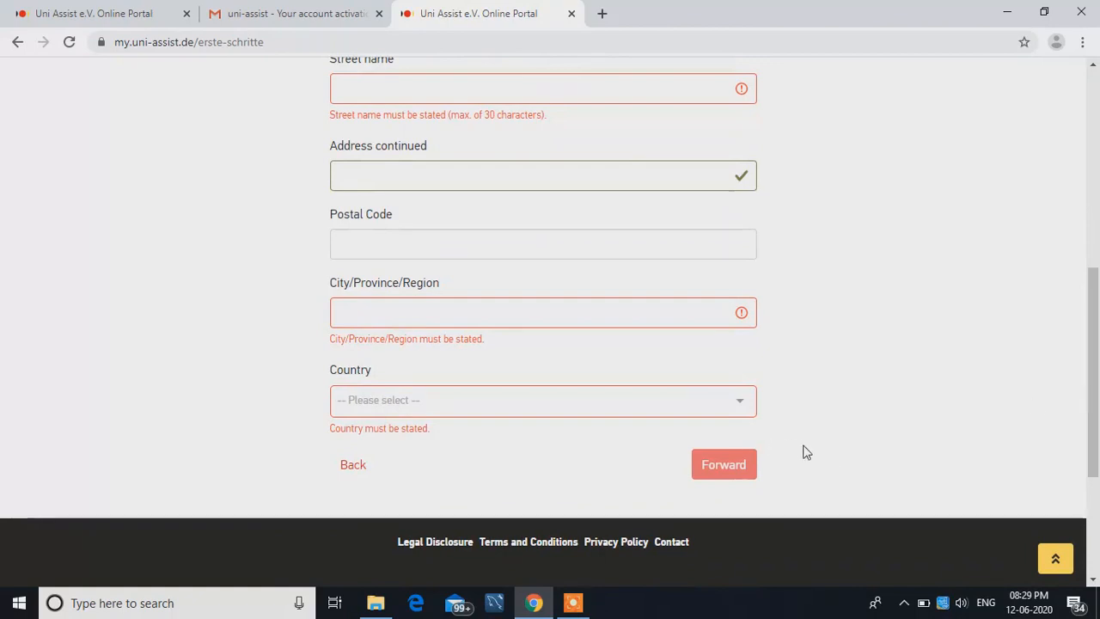
click(722, 461)
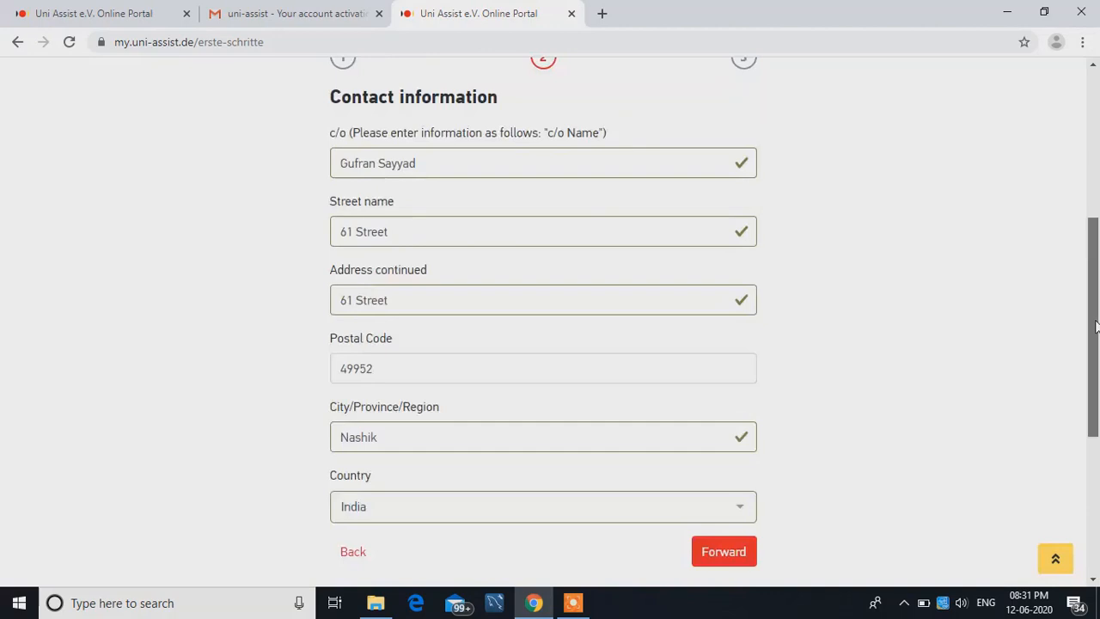
- Review the completed contact details from the c/o line to the country and continue to the Other information page
scroll(1095, 284, up, 2)
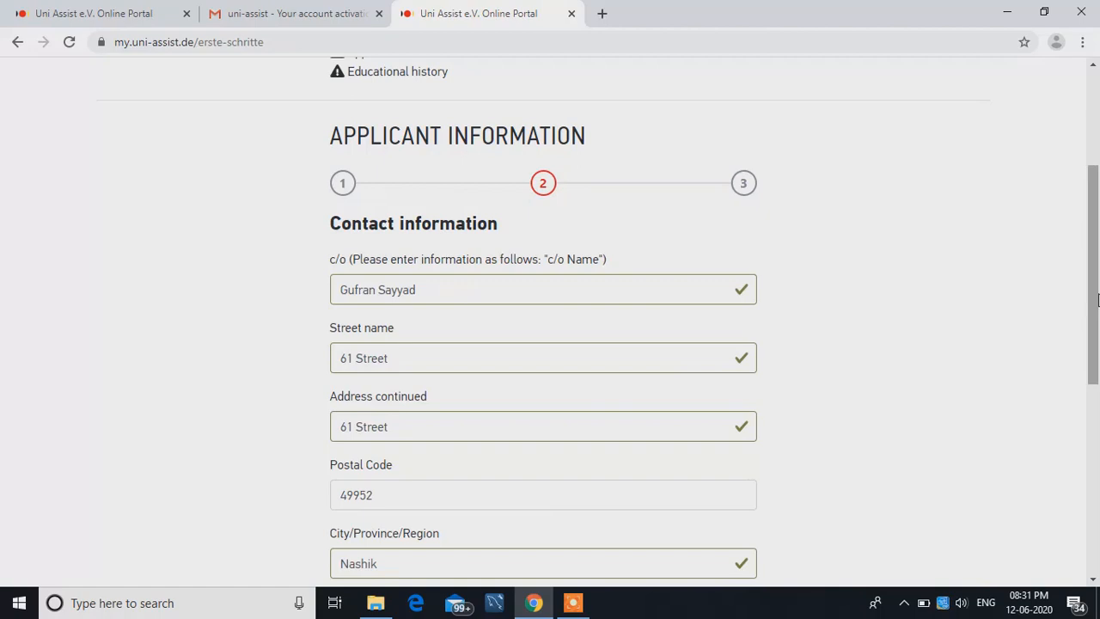
drag(1098, 300, 1048, 412)
click(1047, 411)
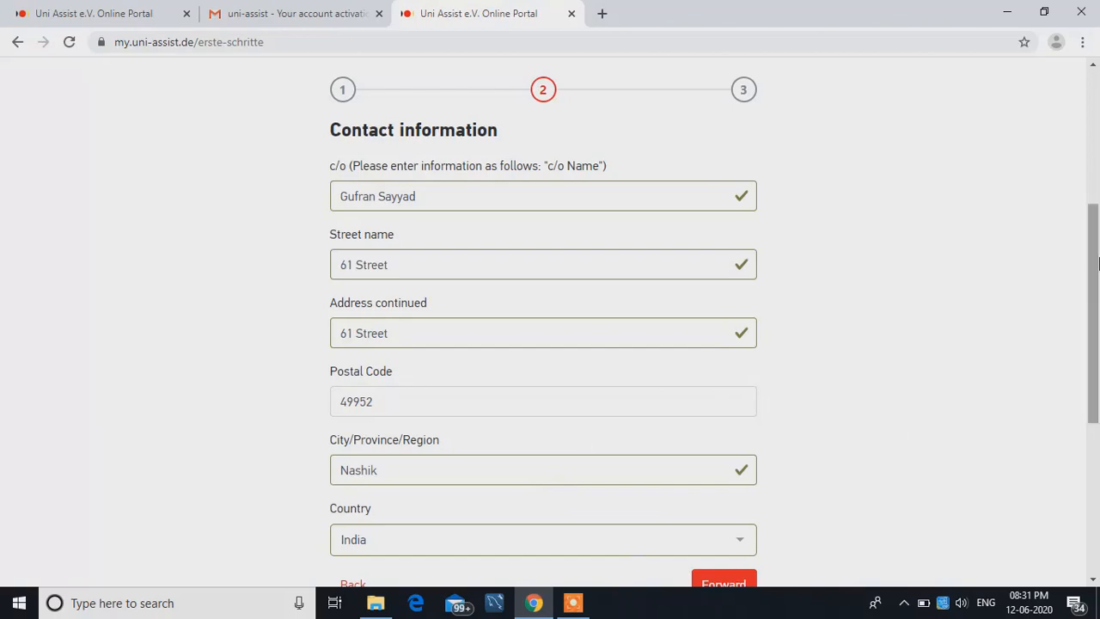
drag(1098, 263, 1096, 295)
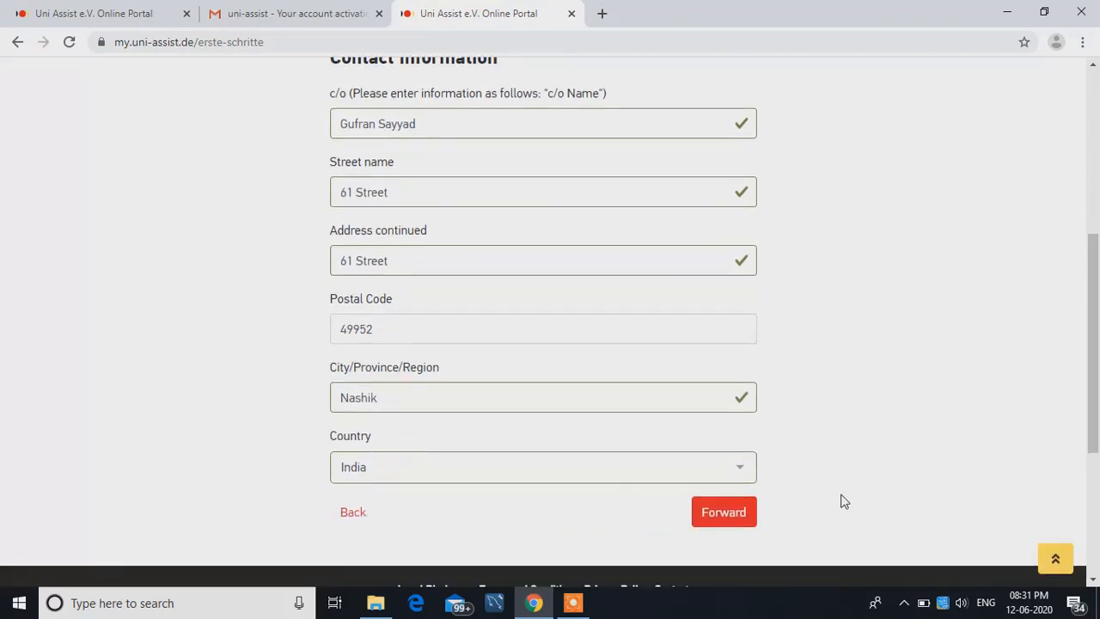
click(727, 515)
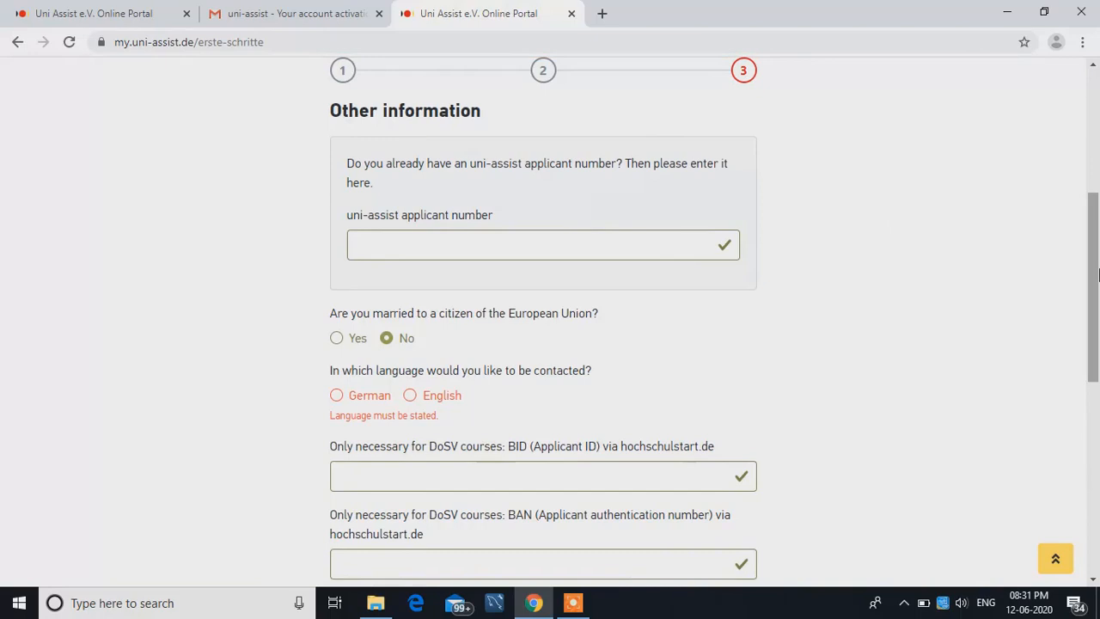
- Review the applicant number and EU marriage questions and choose English as the contact language
scroll(1098, 273, up, 1)
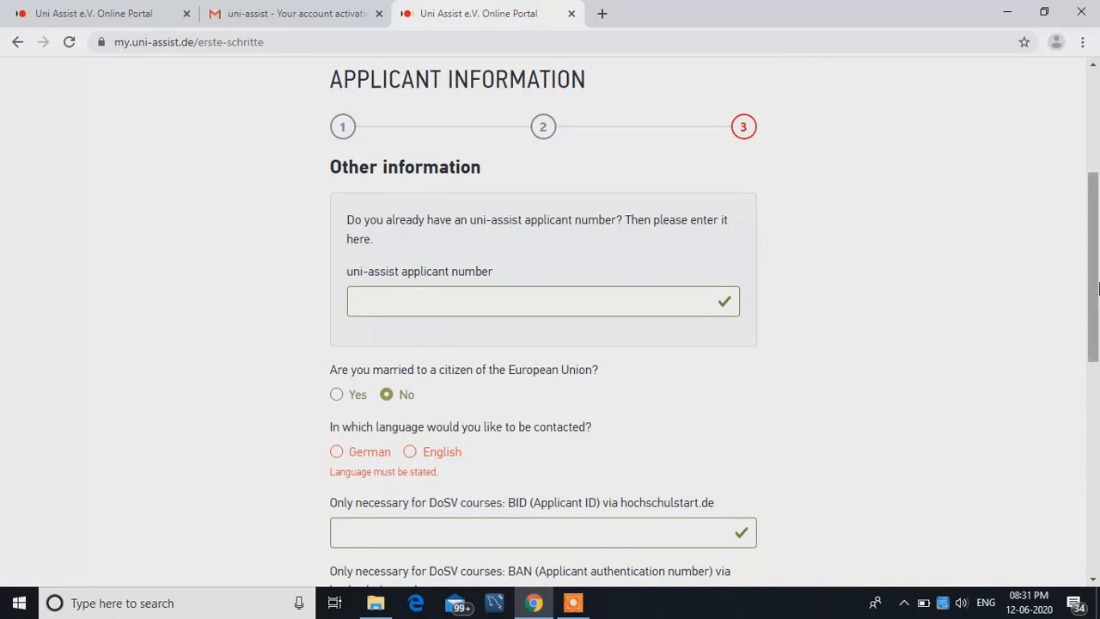
drag(1099, 291, 1096, 262)
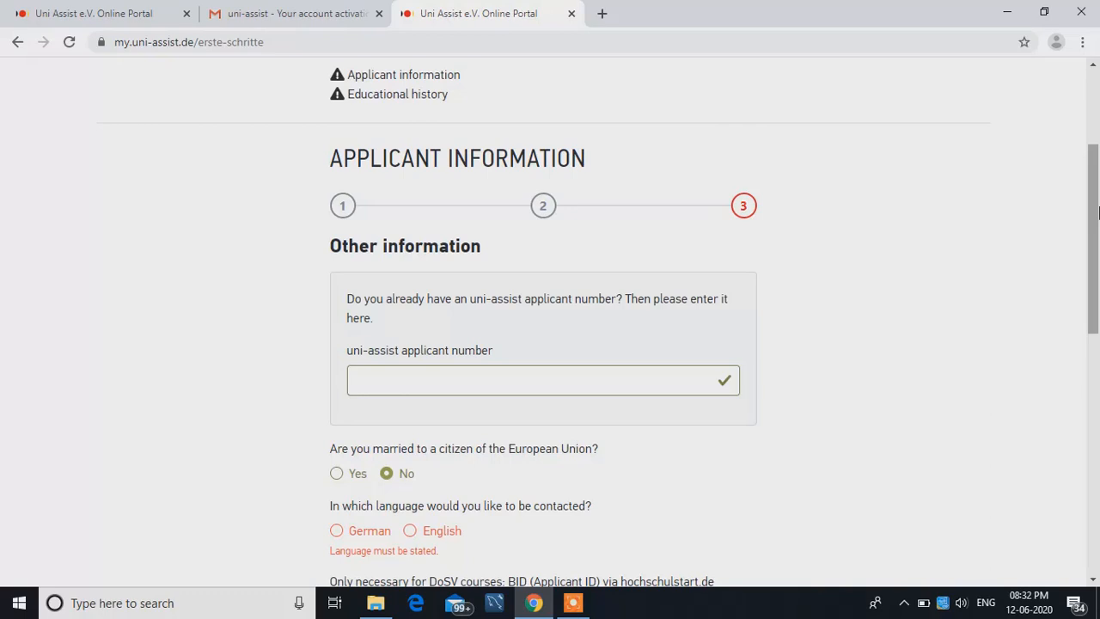
drag(1098, 211, 1098, 300)
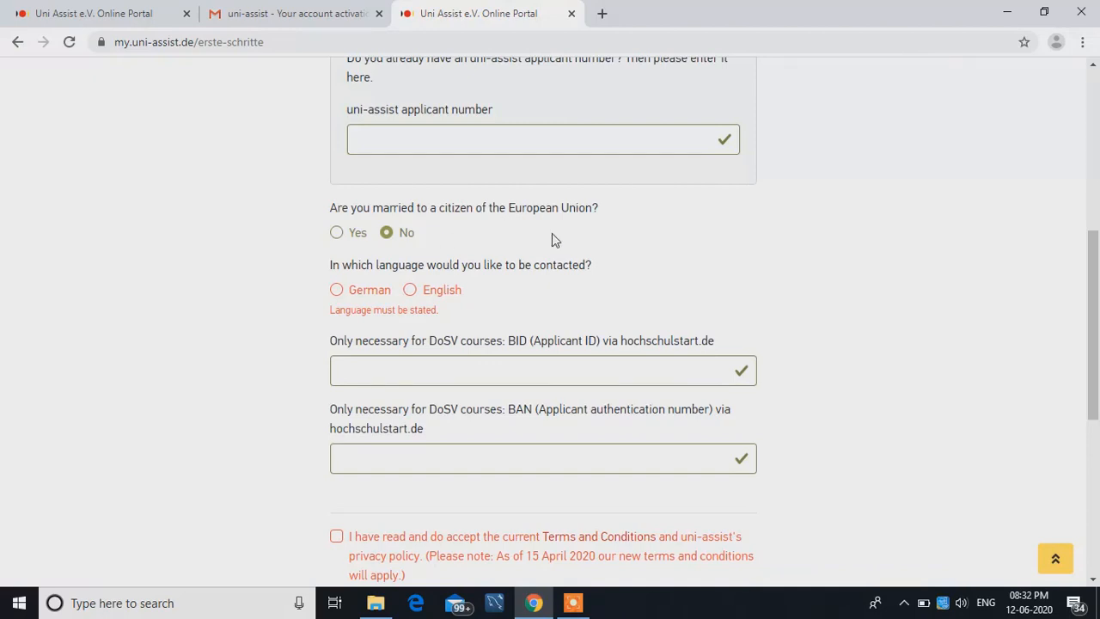
scroll(1096, 310, down, 1)
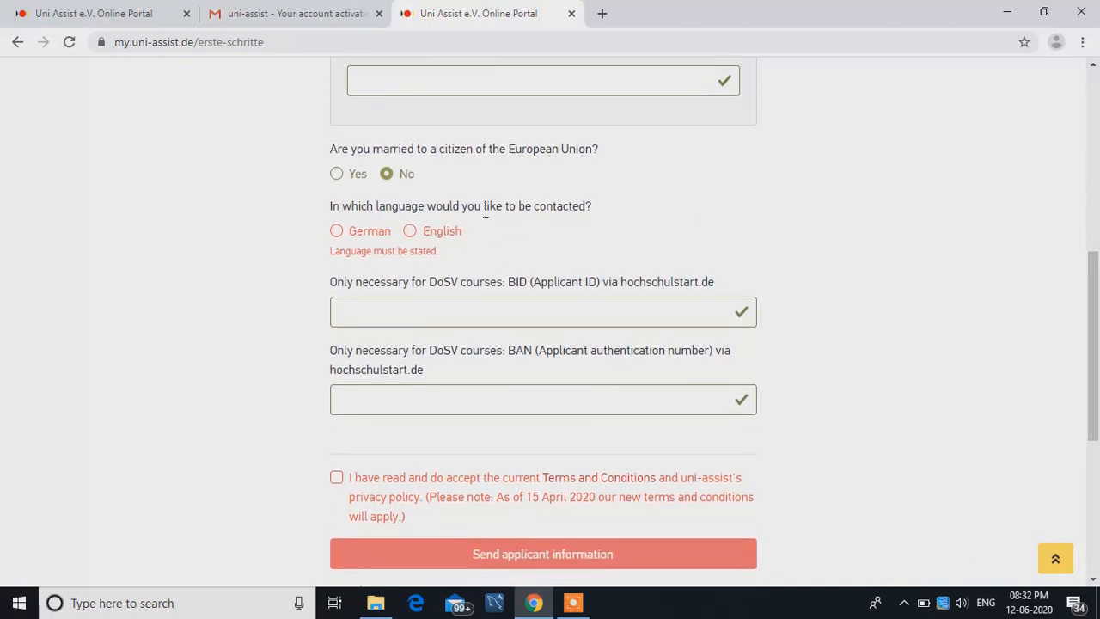
click(411, 232)
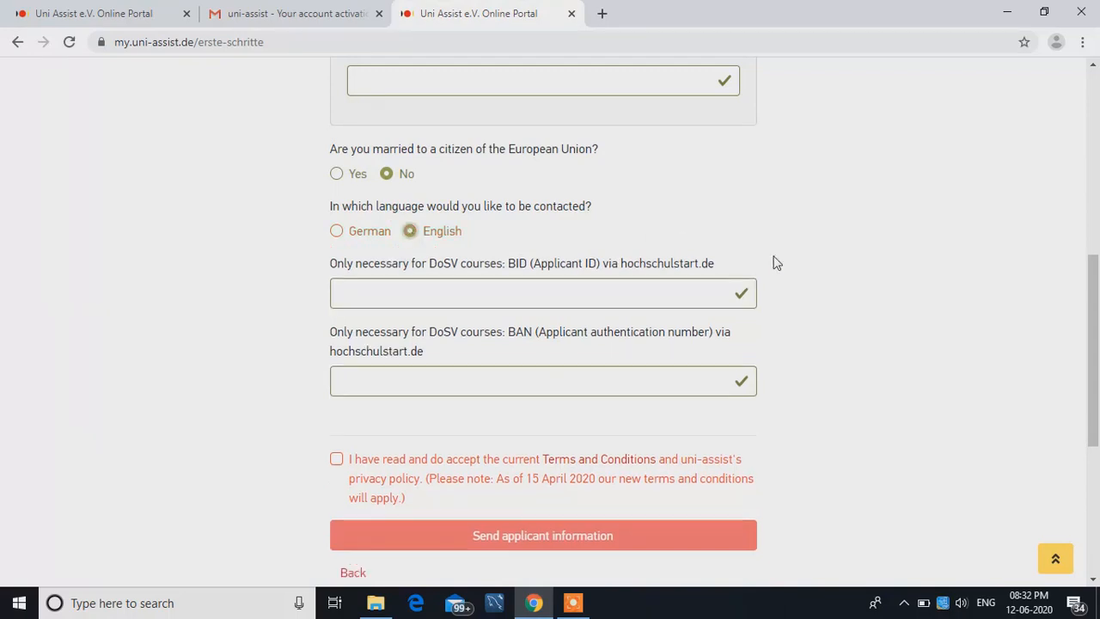
- Leave the DoSV fields empty, accept the Terms and Conditions and privacy policy, and send the applicant information
drag(1097, 298, 1097, 320)
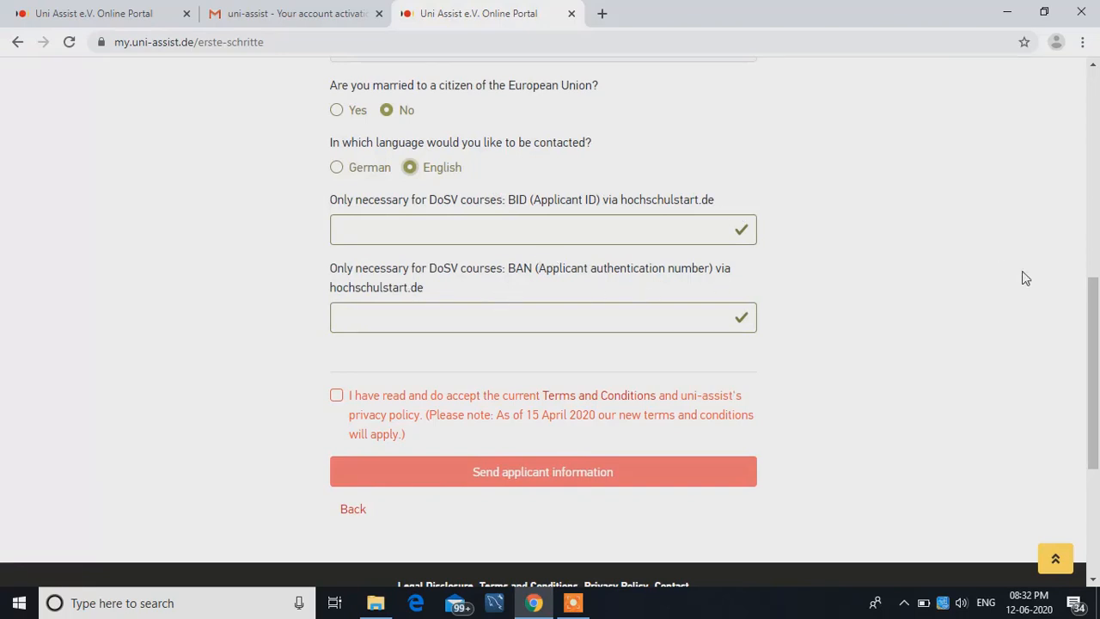
mouse_move(1098, 318)
mouse_down()
mouse_move(1097, 203)
mouse_move(1083, 309)
mouse_up()
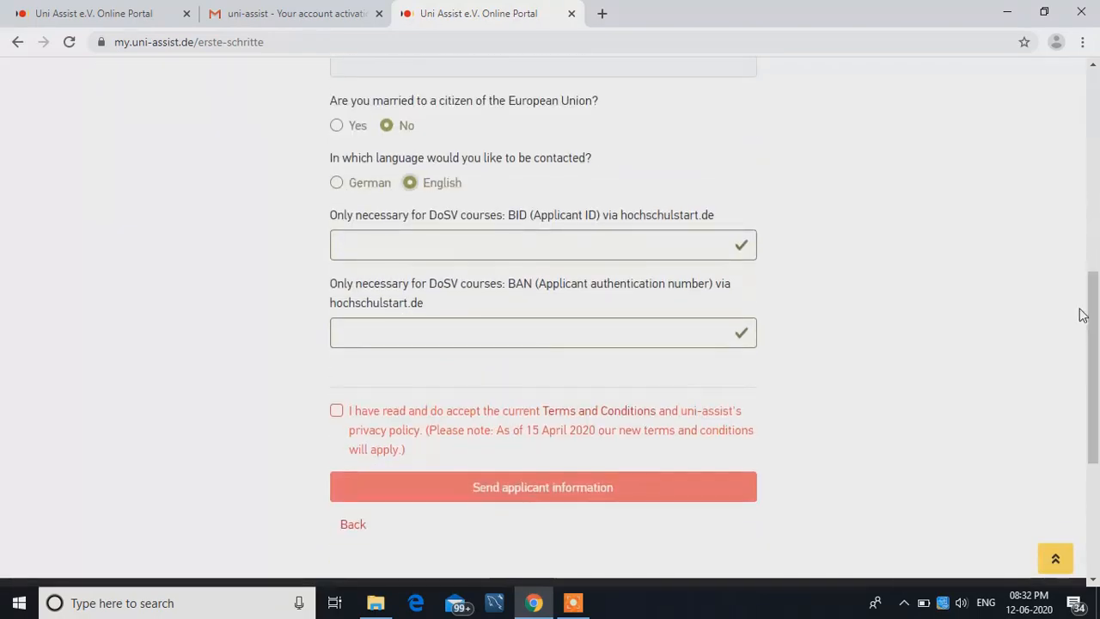
click(336, 412)
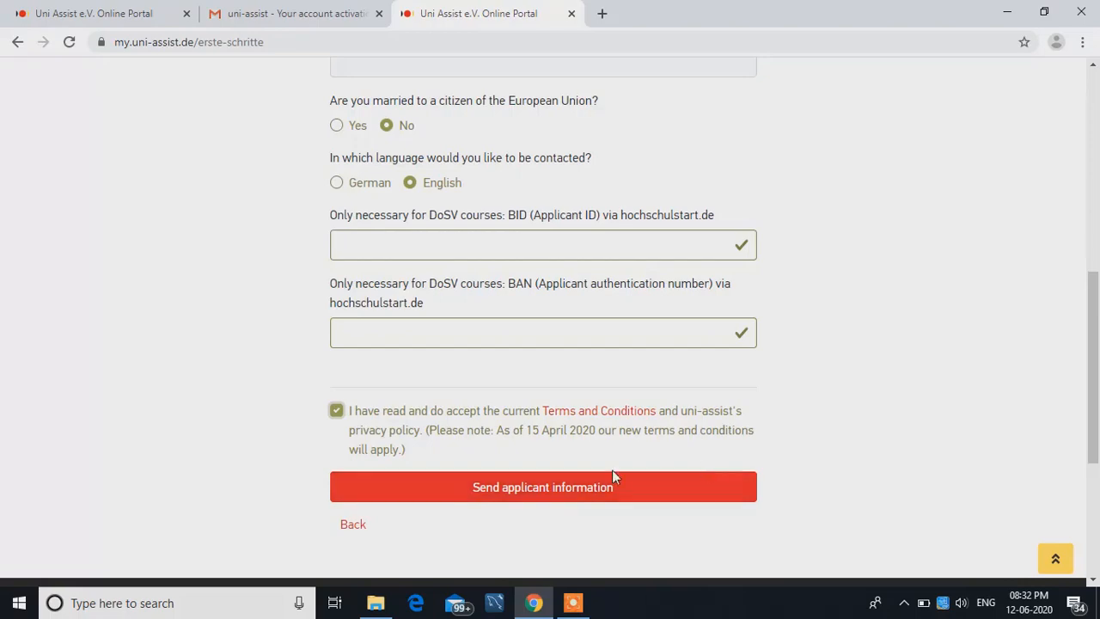
click(567, 488)
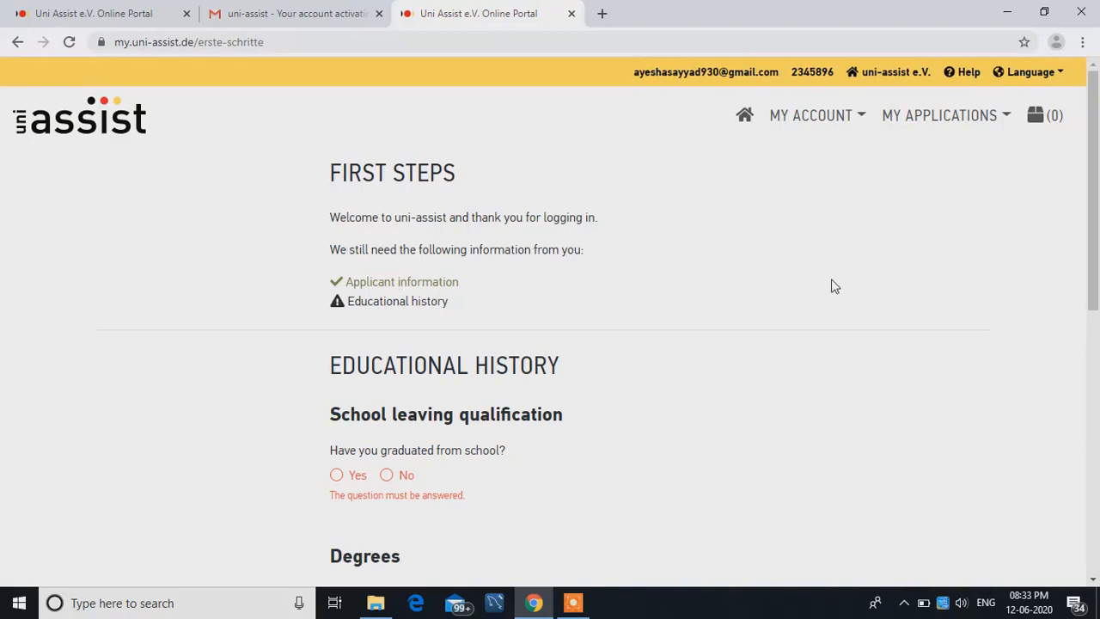
click(574, 602)
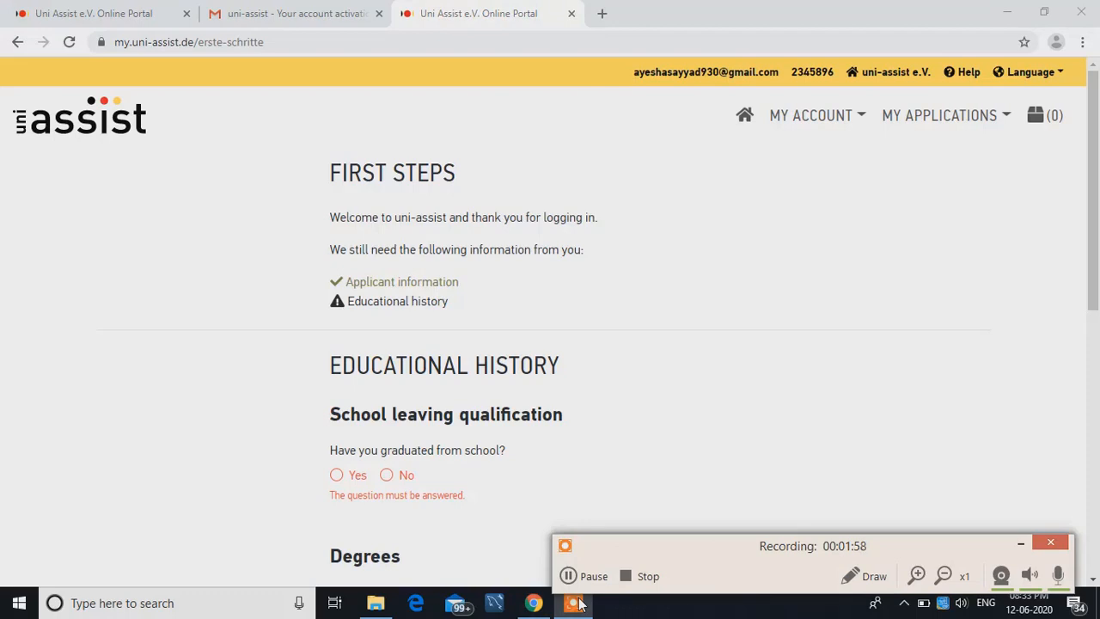
click(1015, 543)
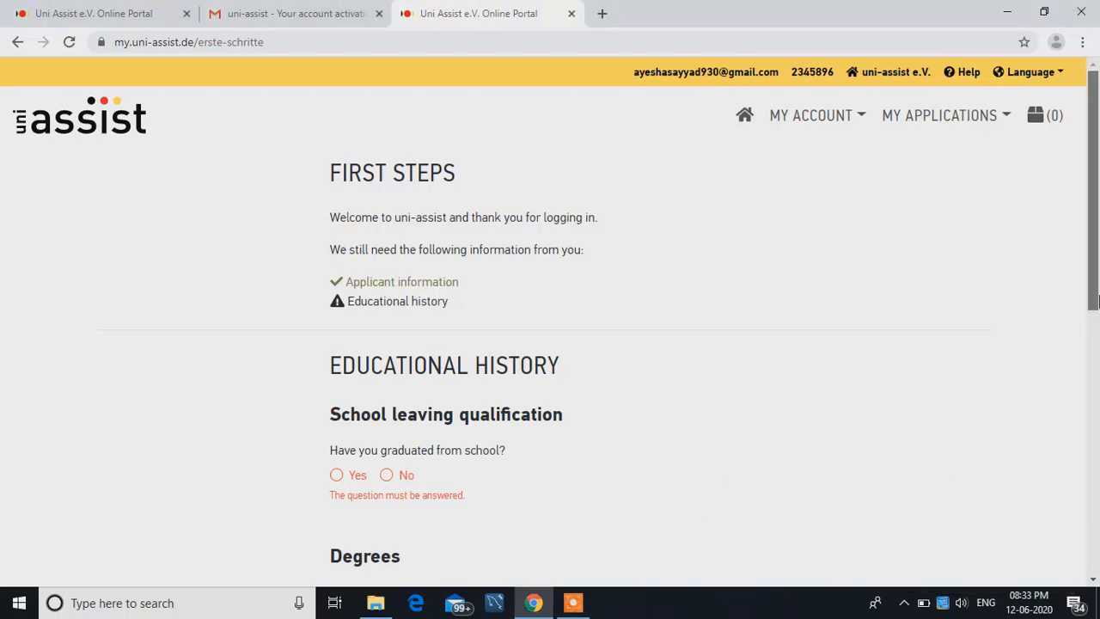
drag(1093, 298, 1093, 325)
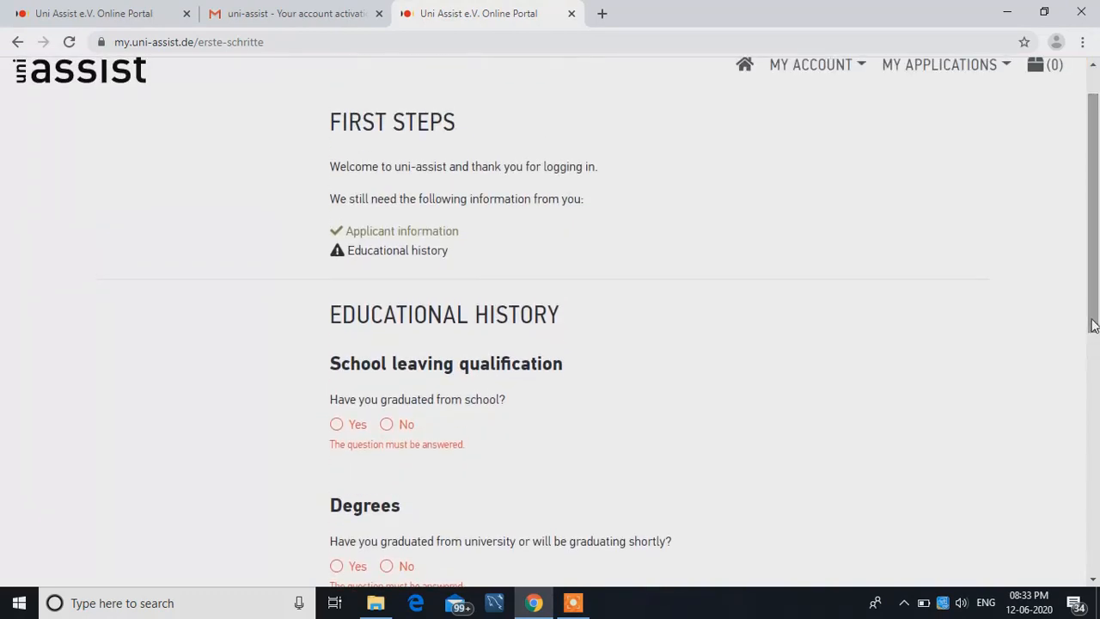
click(590, 609)
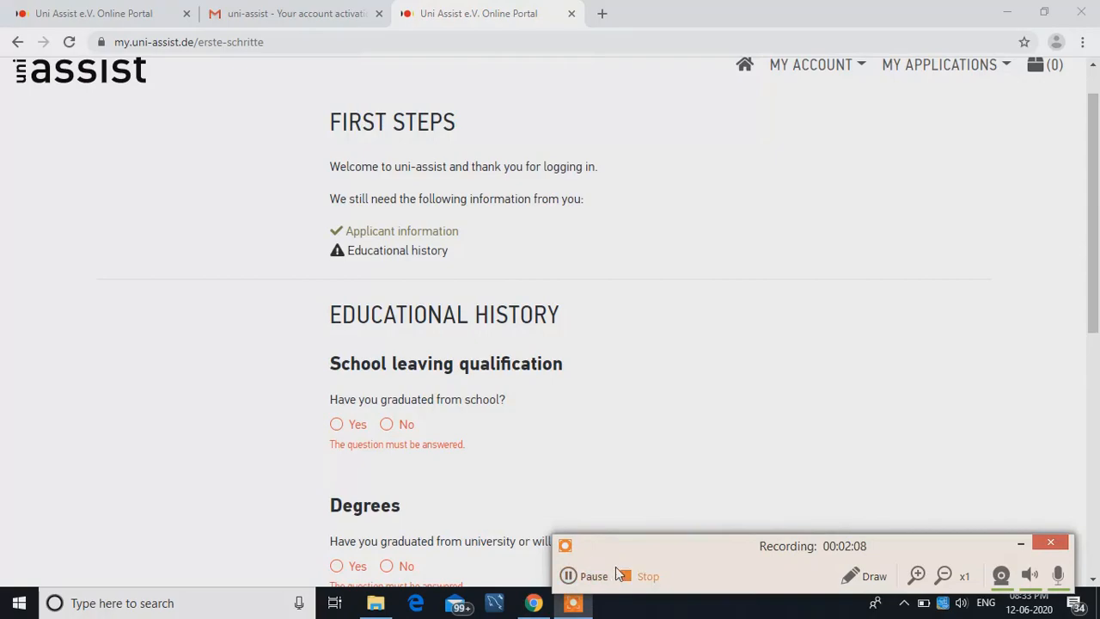